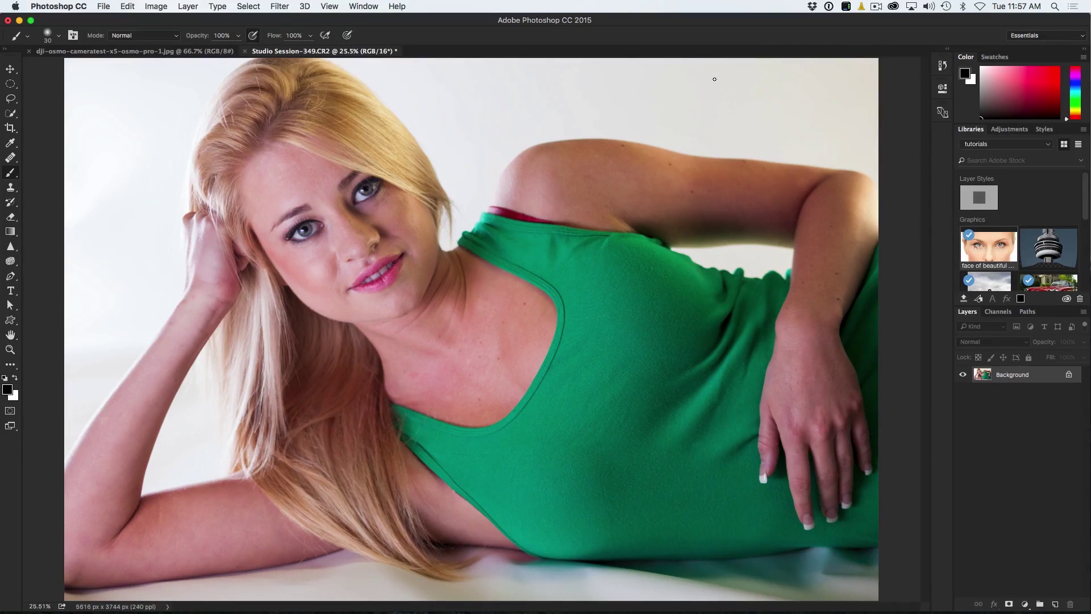
Add a new empty layer above the Background and set its blend mode to Color.
double_click(9, 350)
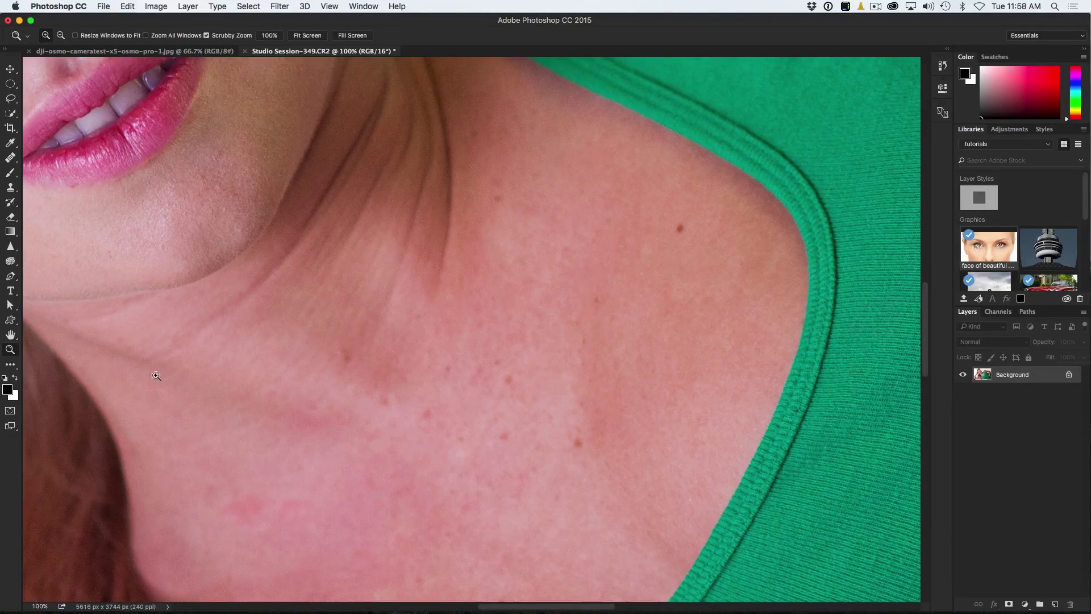
left_click_drag(193, 149, 643, 487)
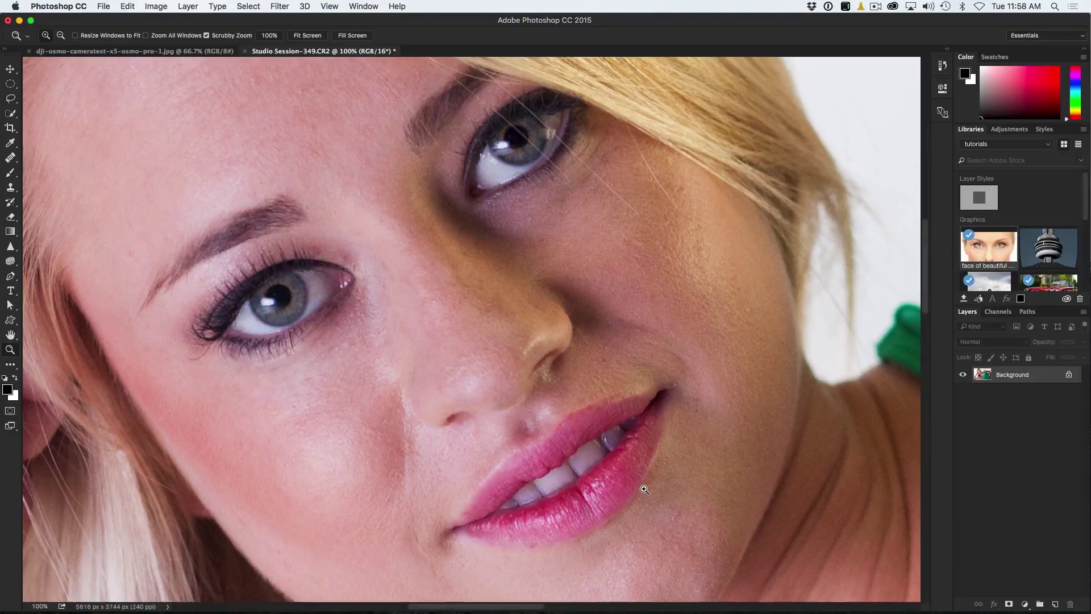
left_click(1055, 604)
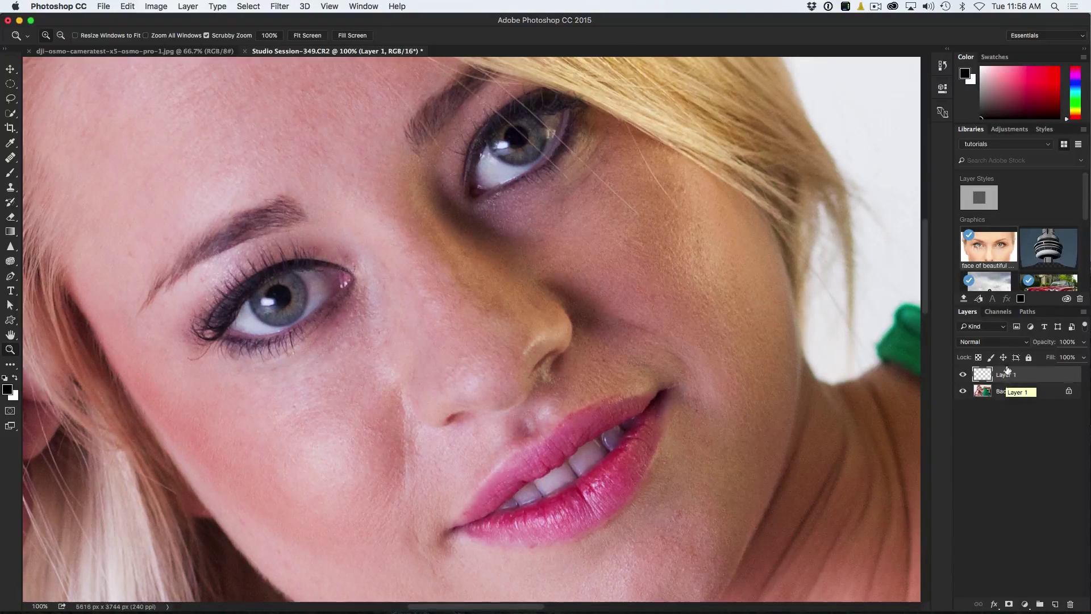
left_click(1007, 343)
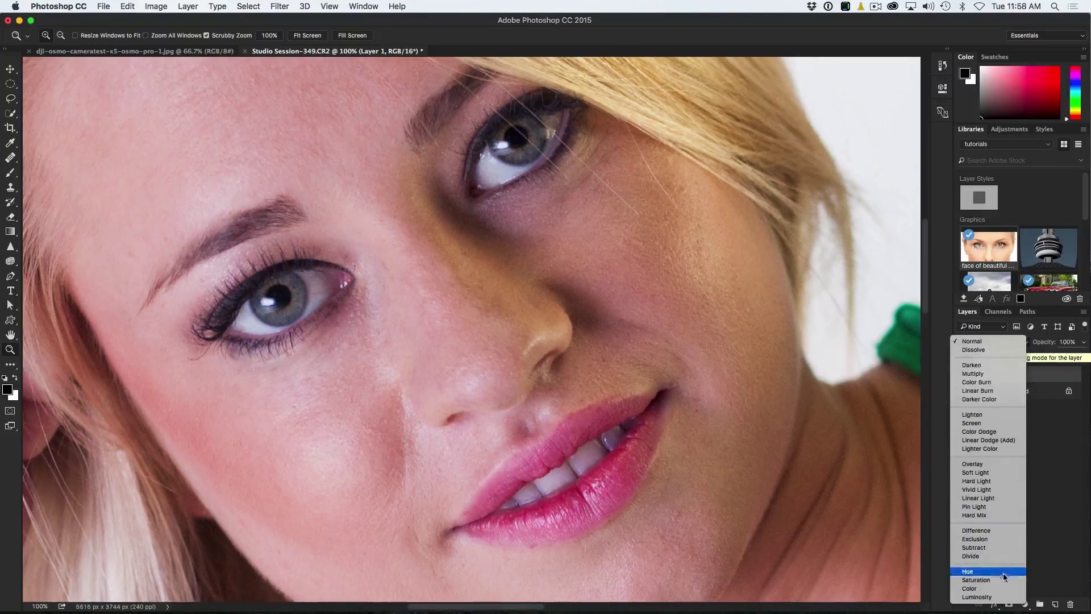
left_click(1001, 588)
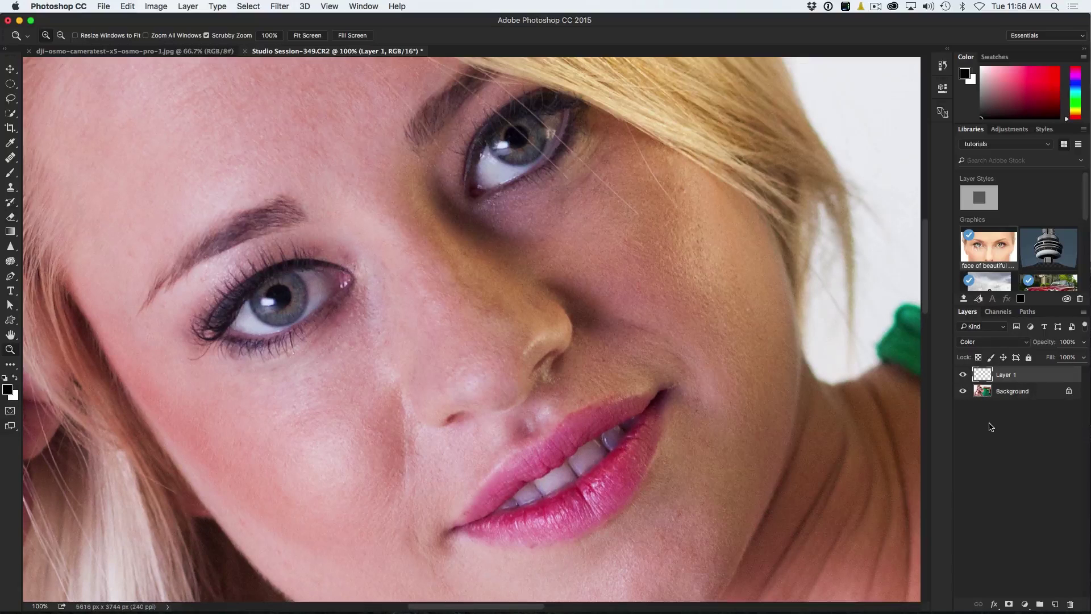
Set the foreground color to the green #168f1c for use with the Brush tool.
key("b")
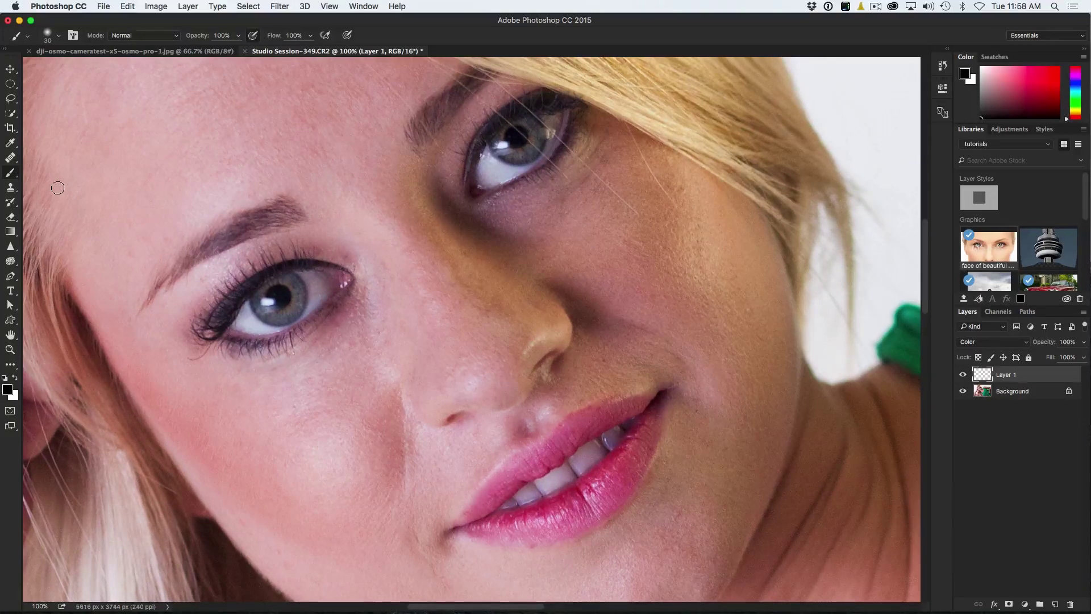
left_click(8, 389)
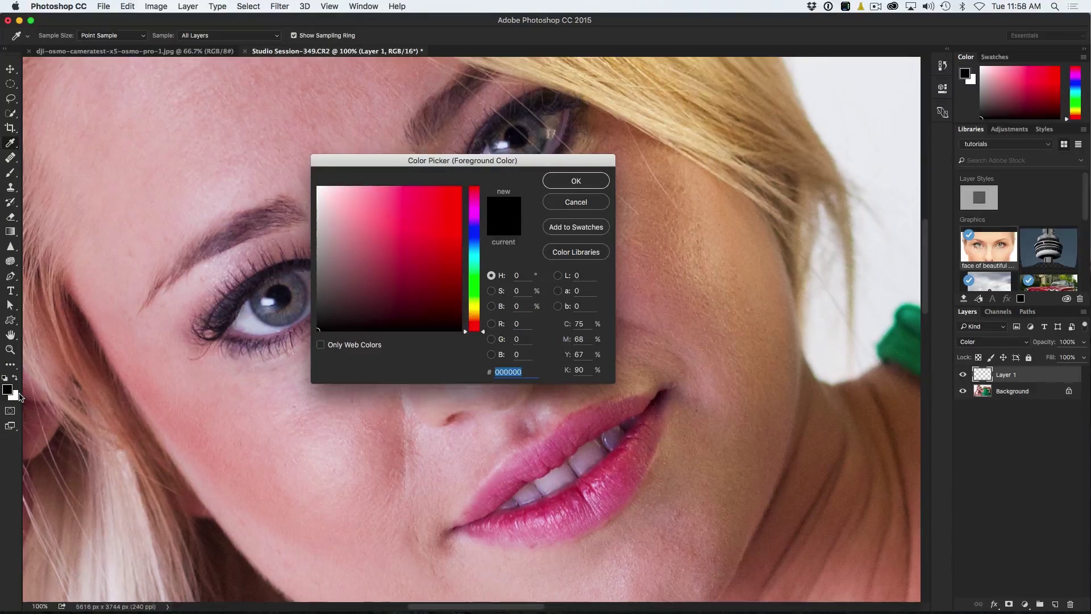
left_click_drag(482, 319, 482, 282)
left_click_drag(433, 246, 436, 250)
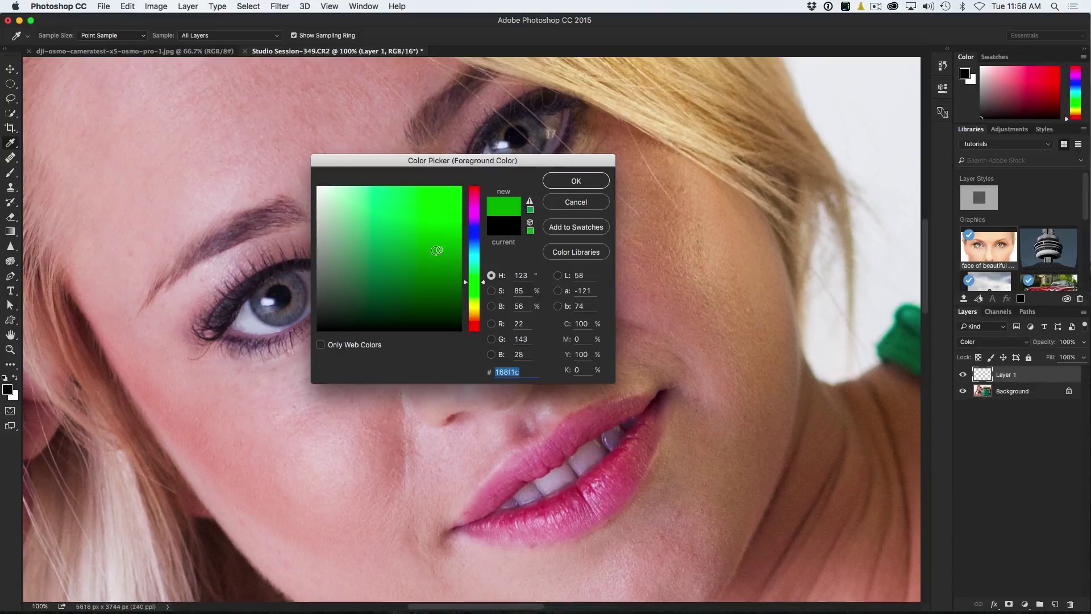
left_click(575, 180)
key("b")
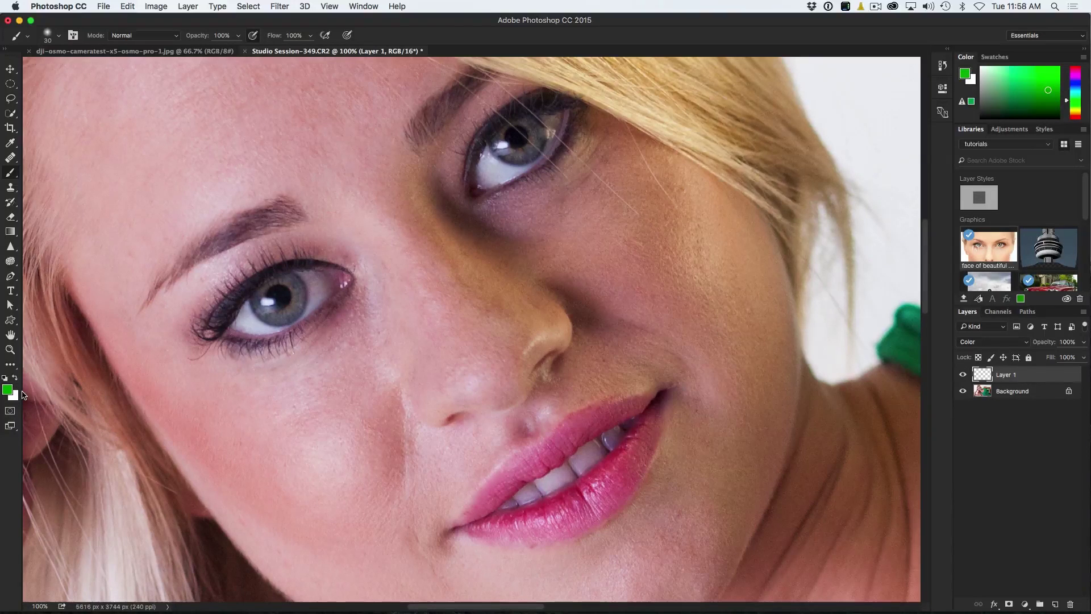
Try painting both irises green with a reduced layer opacity, and delete the painted layer.
mouse_move(300, 301)
left_mouse_down()
mouse_move(288, 278)
mouse_move(256, 299)
mouse_move(261, 318)
mouse_move(291, 313)
mouse_move(273, 311)
mouse_move(286, 297)
mouse_move(260, 299)
mouse_move(287, 318)
mouse_move(293, 285)
mouse_move(278, 281)
mouse_move(262, 303)
mouse_move(299, 321)
left_mouse_up()
key("super+z")
mouse_move(507, 132)
left_mouse_down()
mouse_move(511, 154)
mouse_move(534, 144)
mouse_move(533, 126)
mouse_move(537, 147)
mouse_move(522, 154)
mouse_move(557, 127)
mouse_move(529, 140)
mouse_move(509, 127)
mouse_move(543, 123)
left_mouse_up()
left_click_drag(1046, 344, 1004, 347)
key("Delete")
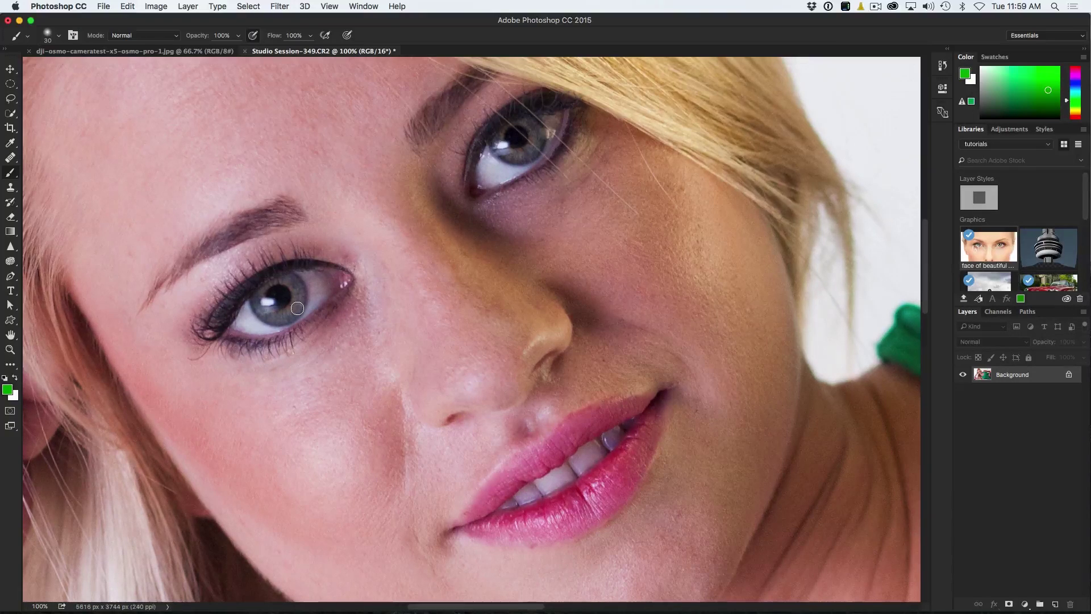
Add a Curves adjustment layer and strongly darken the image by lowering the RGB curve's white point.
left_click(1024, 602)
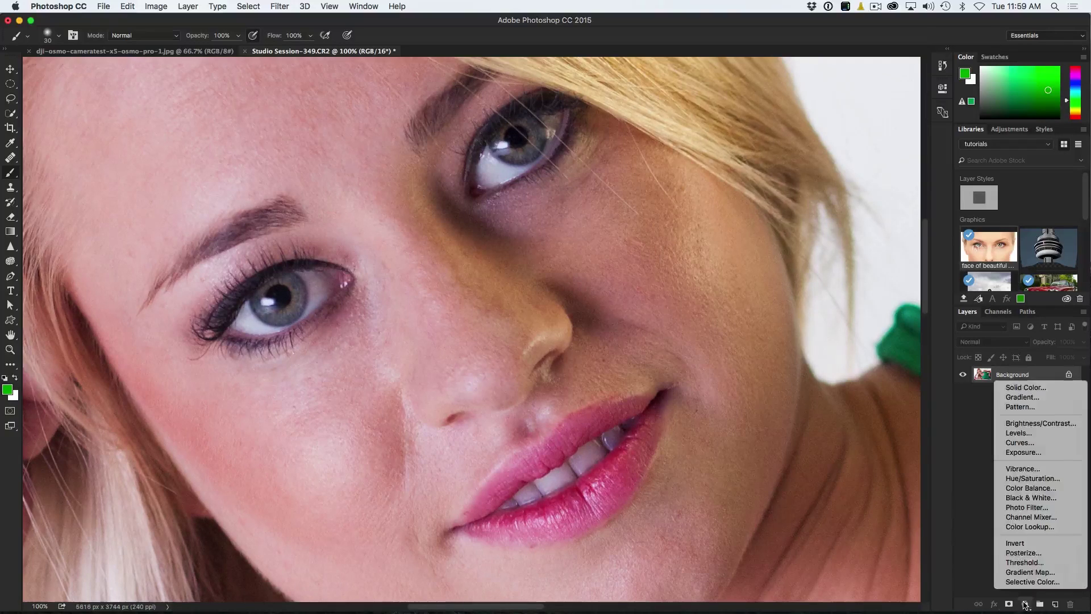
left_click(1020, 442)
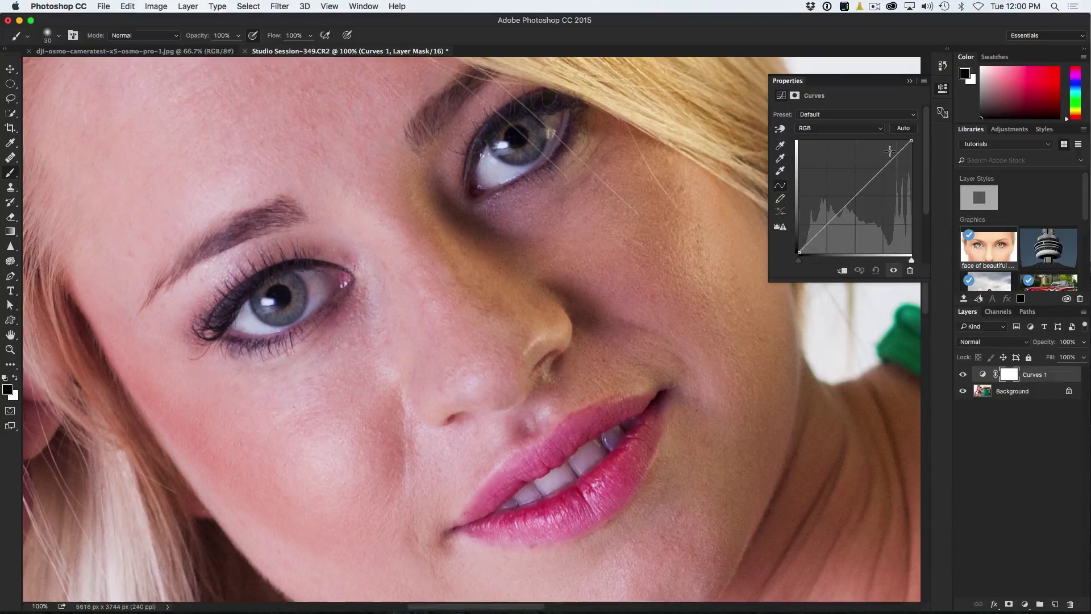
left_click_drag(911, 141, 924, 228)
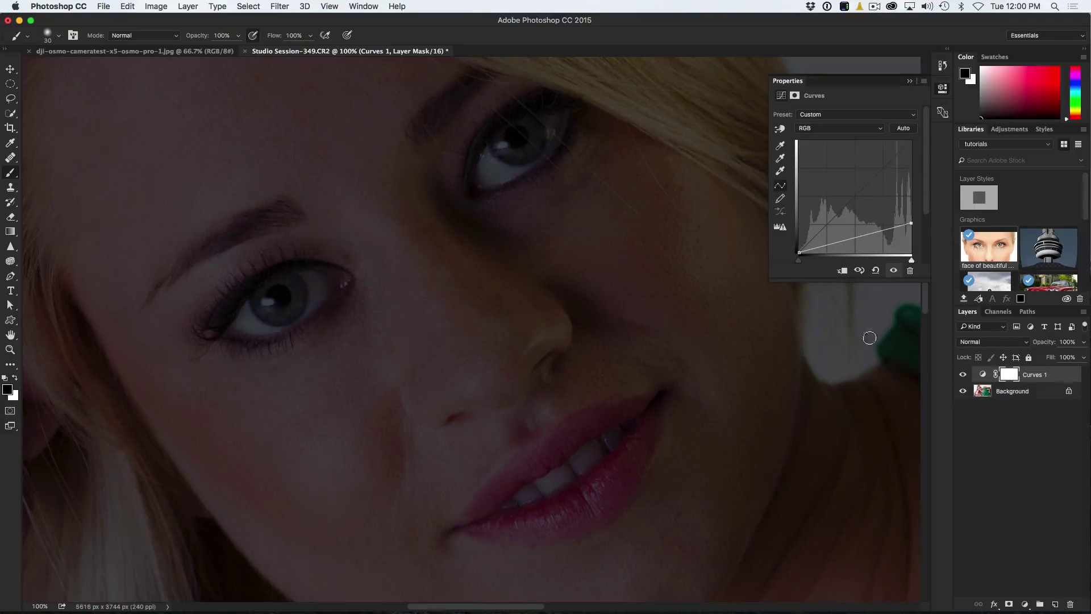
Invert the Curves layer's mask to black and check the layer by toggling its visibility.
left_click(1010, 373)
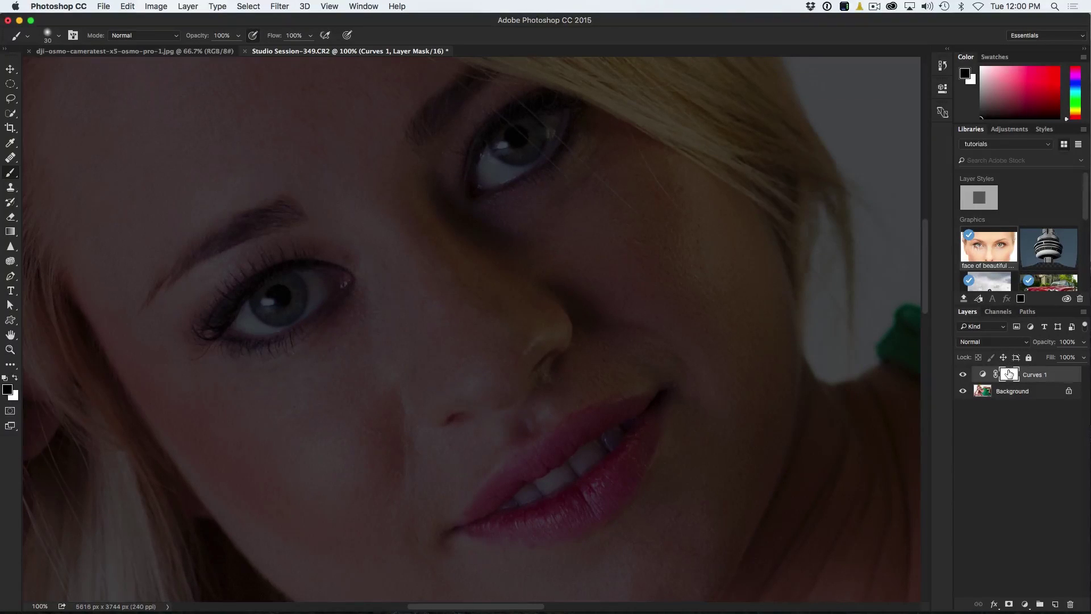
double_click(1009, 373)
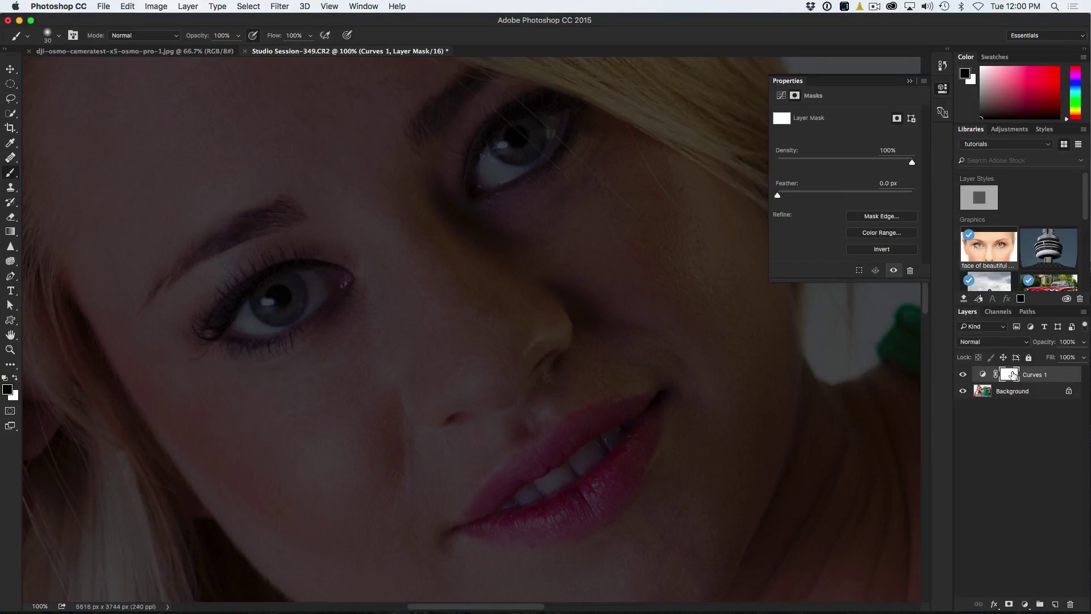
left_click(878, 252)
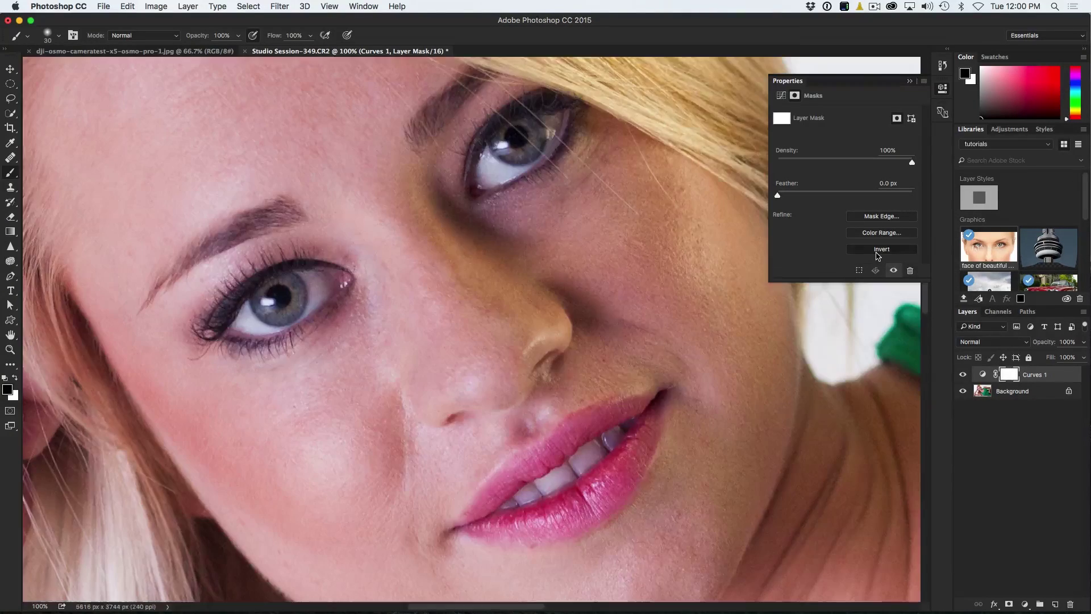
left_click(912, 83)
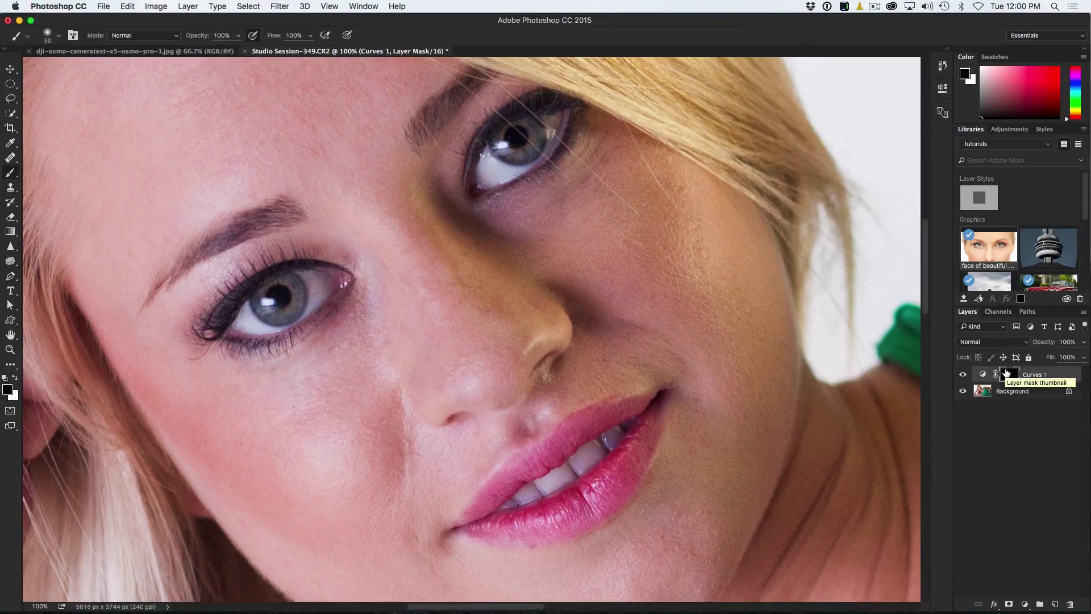
left_click(961, 374)
left_click(962, 374)
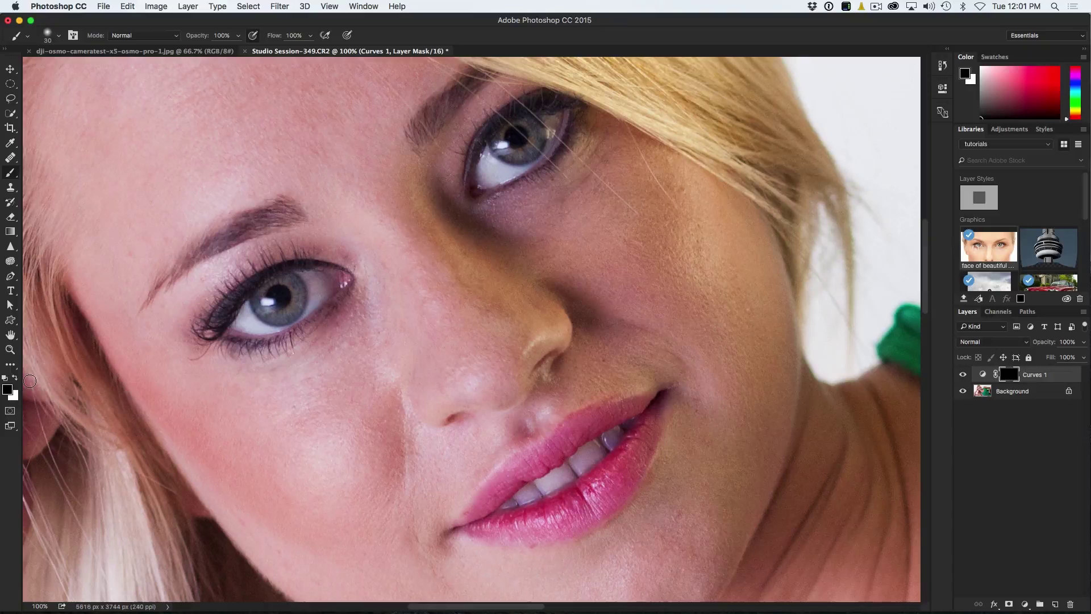
Paint both irises with white on the Curves layer mask so the adjustment affects only them.
key("x")
mouse_move(297, 291)
left_mouse_down()
mouse_move(294, 305)
mouse_move(286, 277)
mouse_move(267, 281)
mouse_move(258, 304)
mouse_move(275, 318)
mouse_move(301, 307)
mouse_move(285, 284)
mouse_move(278, 312)
mouse_move(263, 291)
mouse_move(270, 322)
mouse_move(298, 301)
mouse_move(291, 286)
left_mouse_up()
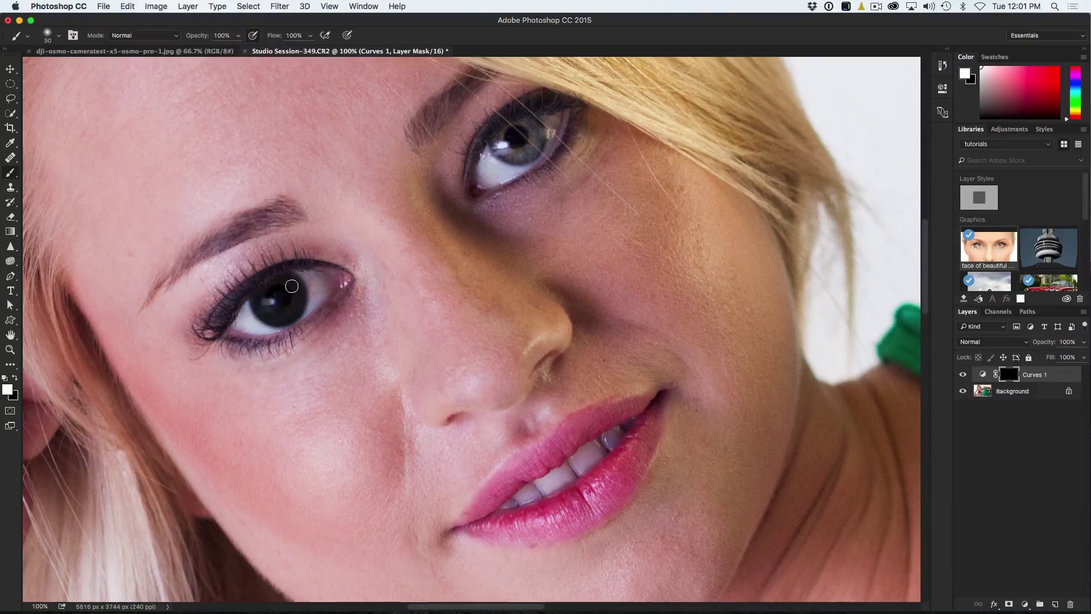
mouse_move(502, 138)
left_mouse_down()
mouse_move(526, 154)
mouse_move(537, 127)
mouse_move(527, 123)
mouse_move(503, 136)
mouse_move(531, 128)
mouse_move(521, 158)
mouse_move(494, 146)
mouse_move(517, 156)
mouse_move(536, 133)
left_mouse_up()
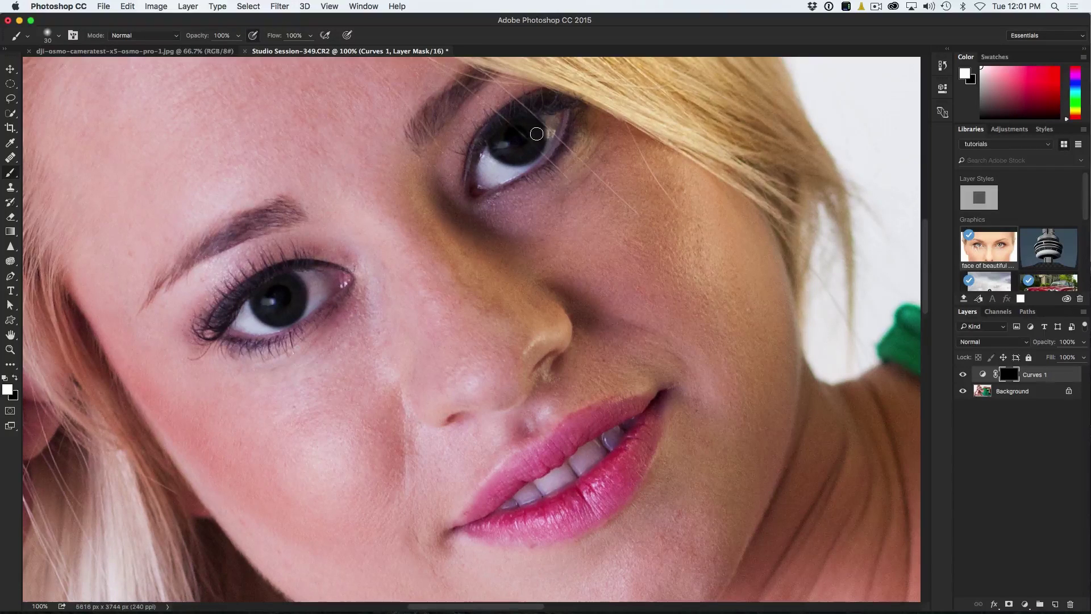
Reset the Curves adjustment to its default straight RGB curve.
double_click(982, 375)
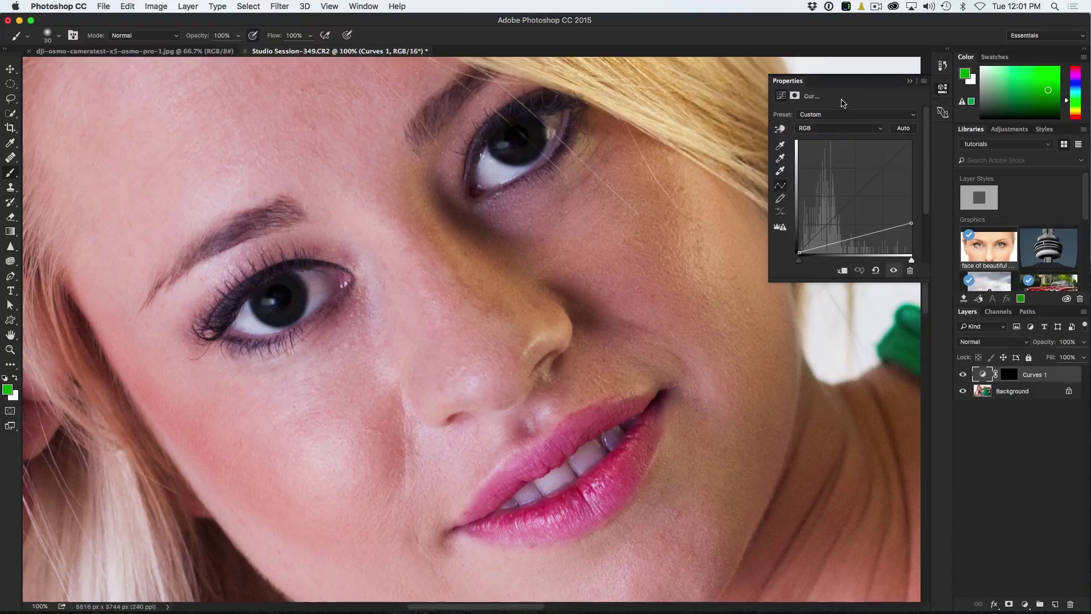
left_click(875, 271)
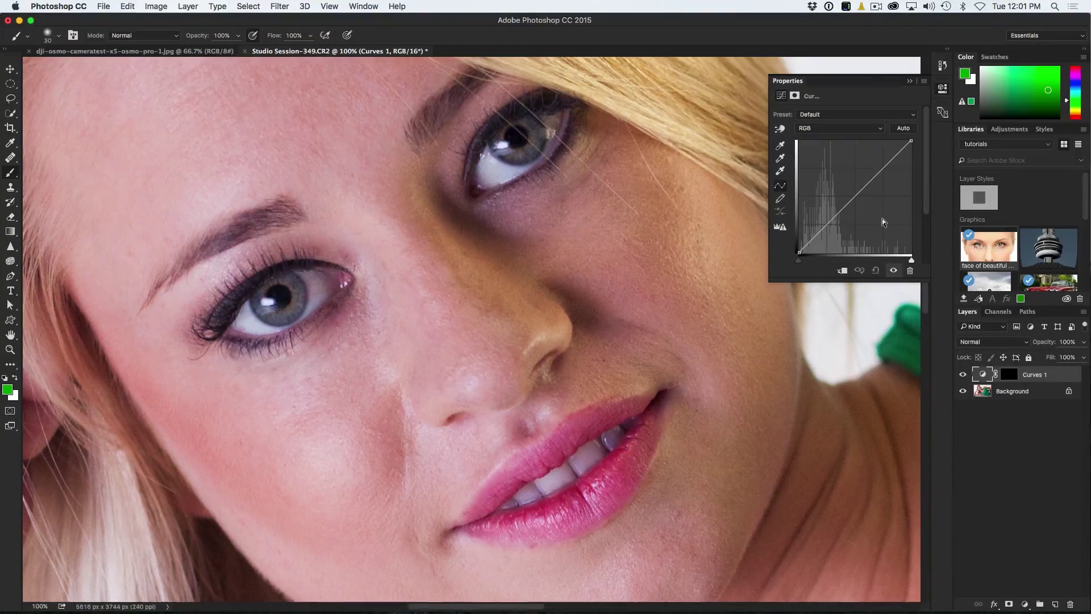
left_click_drag(863, 184, 917, 307)
Try turning the eyes blue by raising the Blue curve's midpoint and slightly lifting the RGB curve's midpoint.
left_click(823, 129)
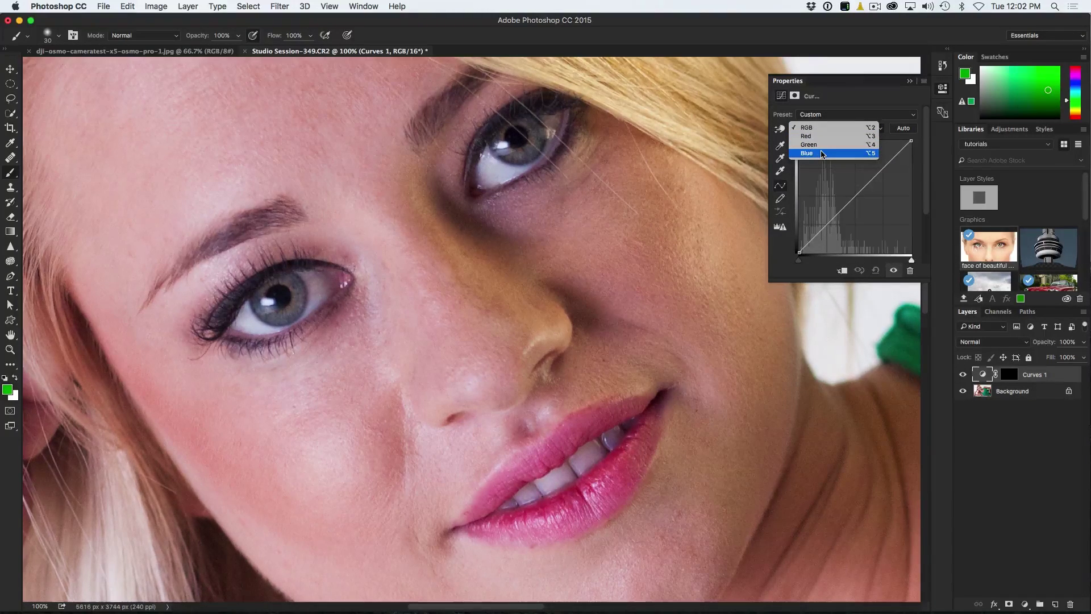
left_click(821, 153)
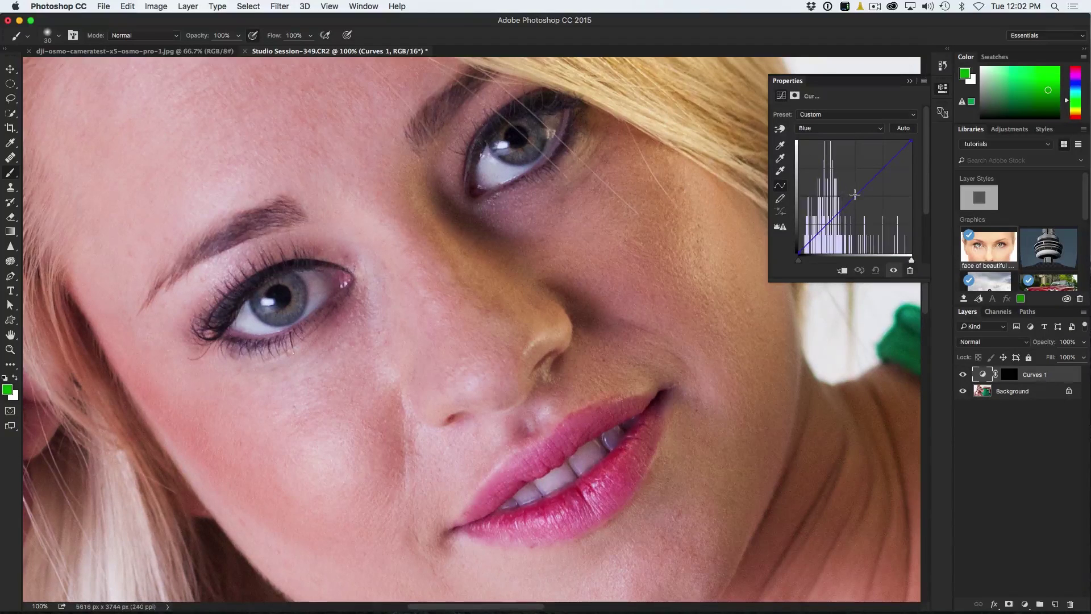
left_click_drag(854, 195, 854, 181)
left_click(808, 128)
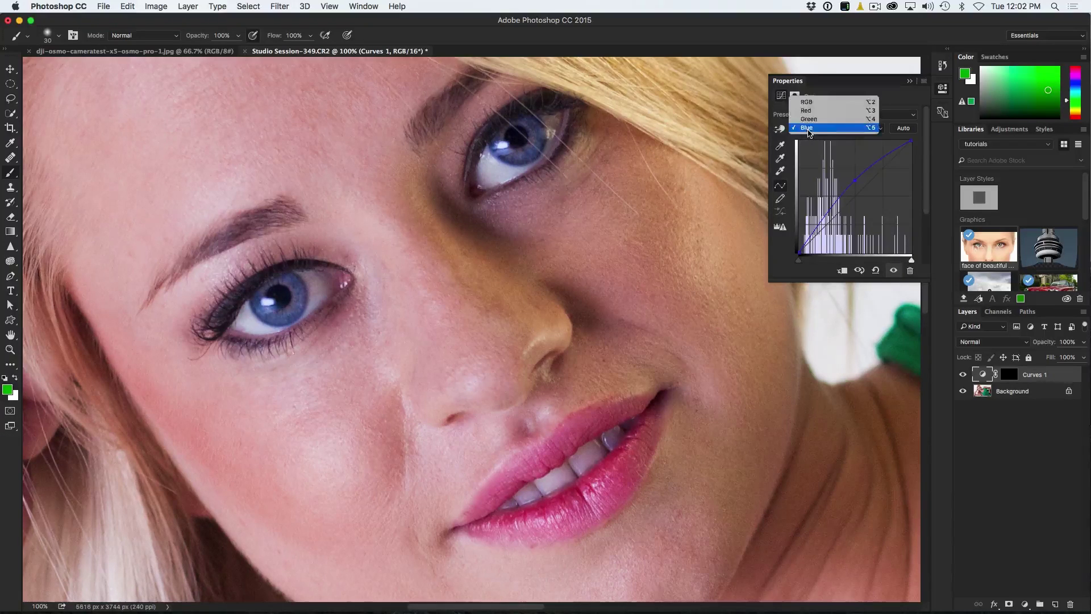
left_click(809, 106)
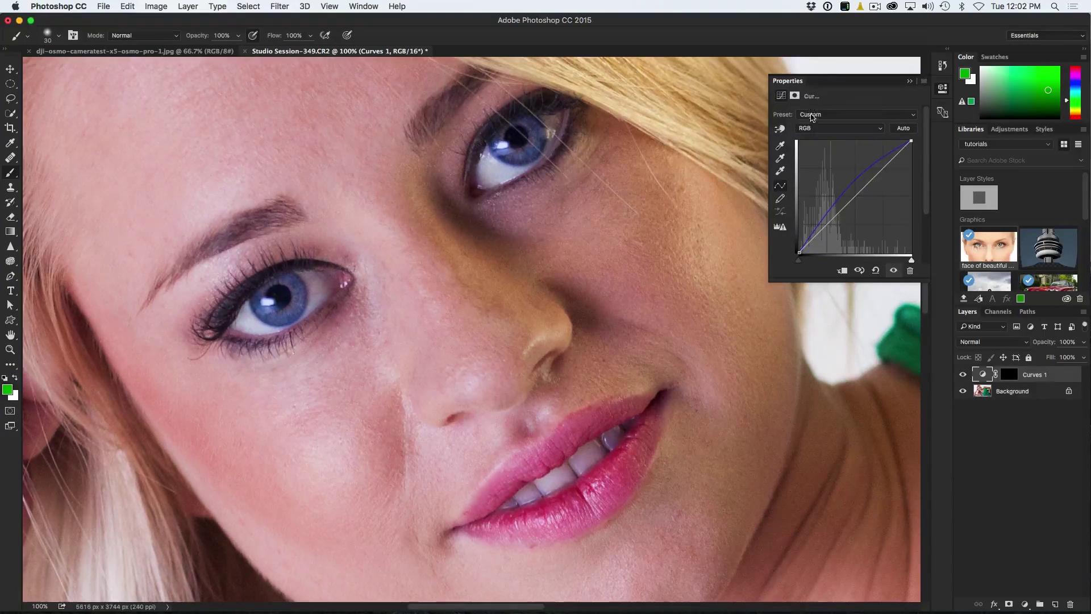
left_click_drag(855, 197, 855, 188)
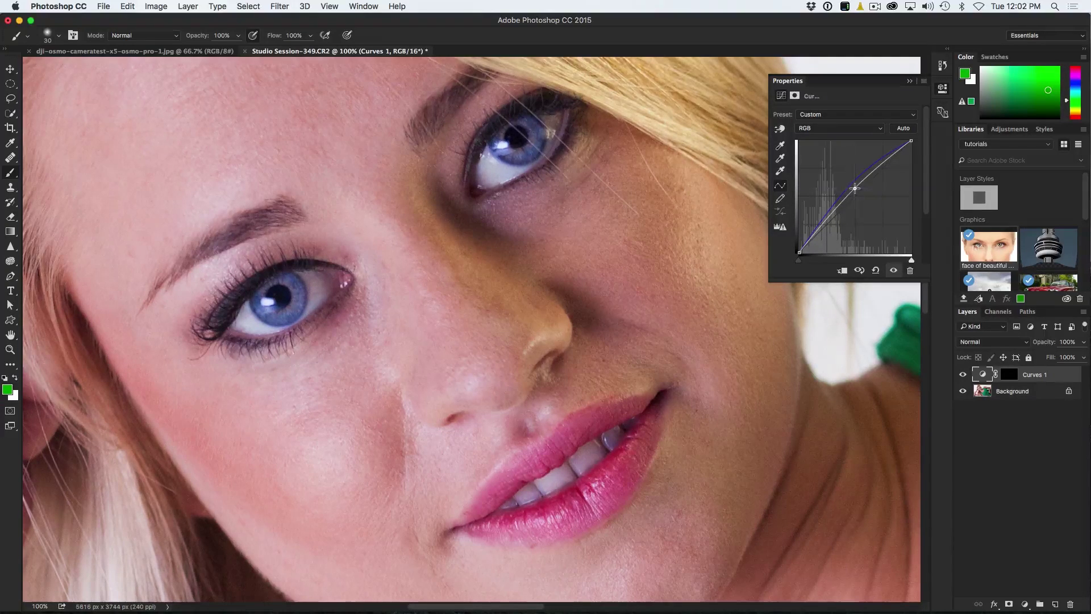
left_click_drag(854, 188, 855, 192)
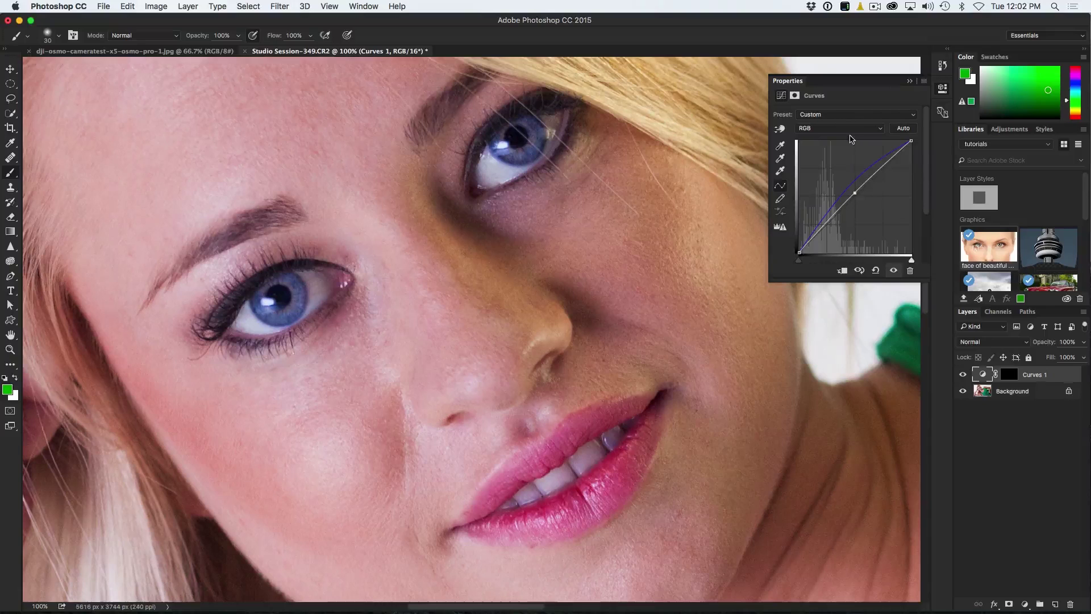
Reset the Curves adjustment and raise the midpoint of the Green curve to turn the eyes green.
left_click(874, 271)
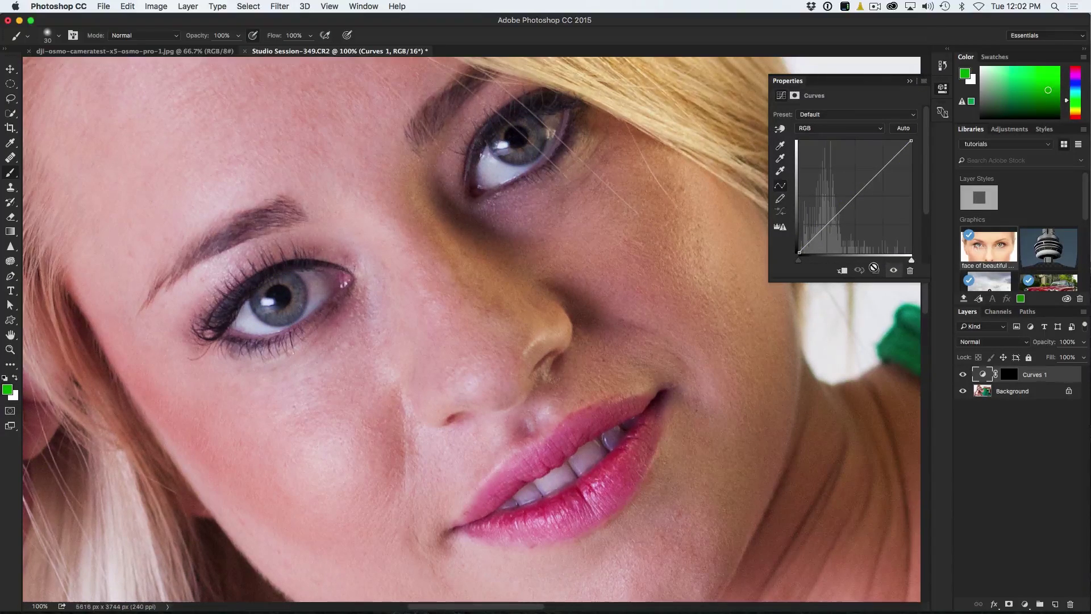
left_click(840, 128)
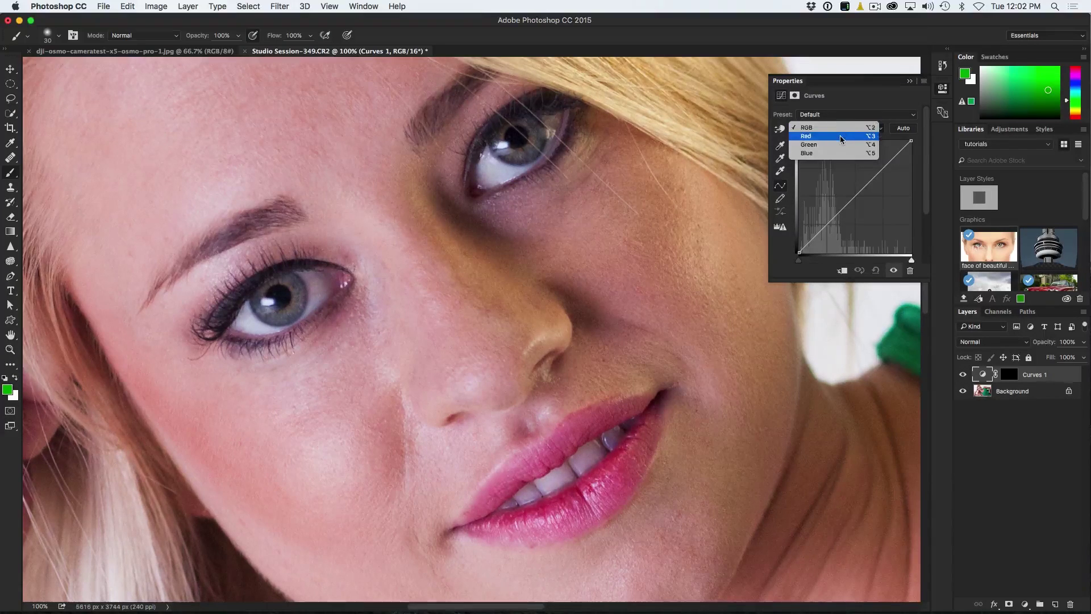
left_click(841, 141)
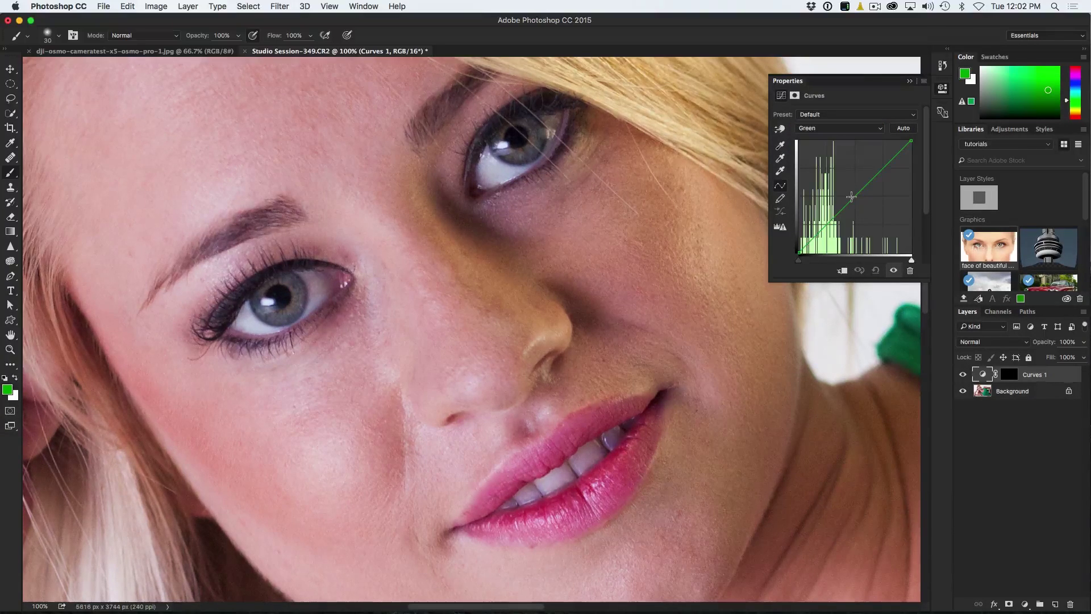
left_click_drag(854, 197, 853, 188)
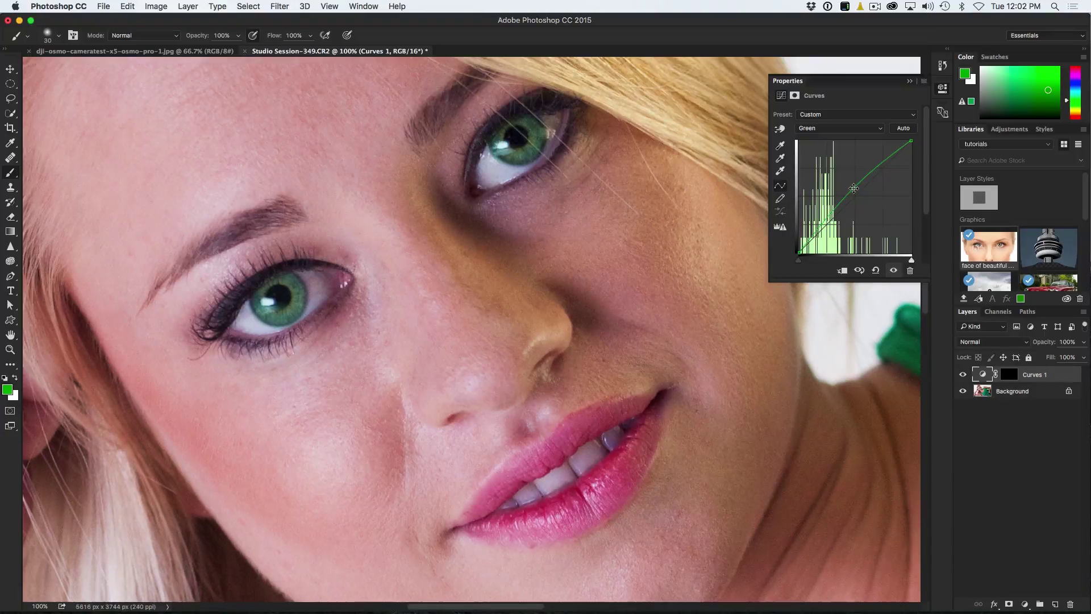
Fine-tune the RGB curve's midpoint and compare the Curves layer at 58% opacity, returning it to 100%.
left_click(837, 128)
left_click(838, 110)
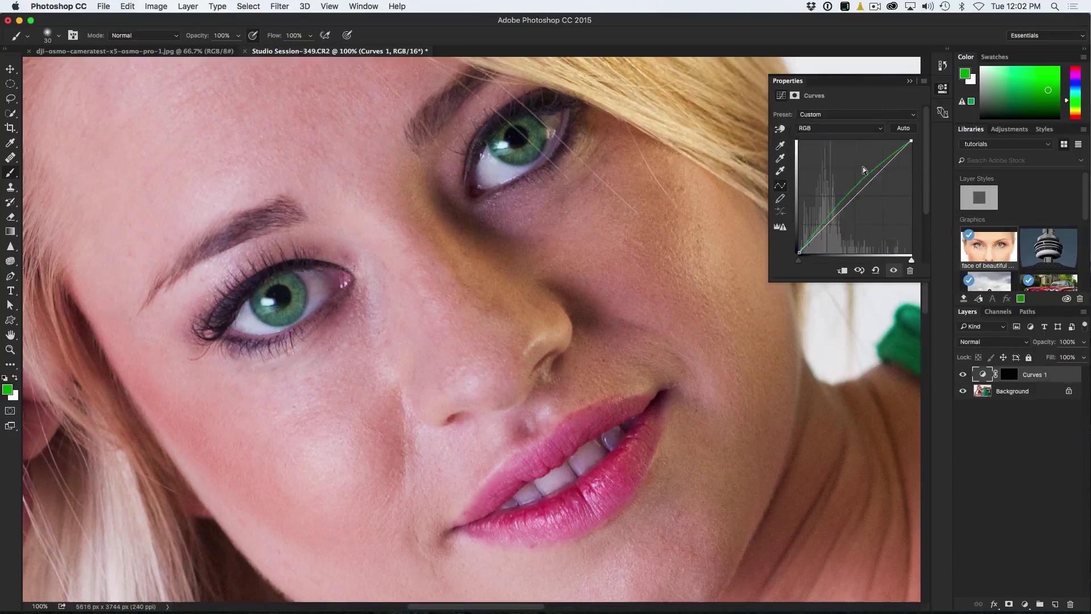
left_click(855, 200)
left_click_drag(1043, 342, 1013, 347)
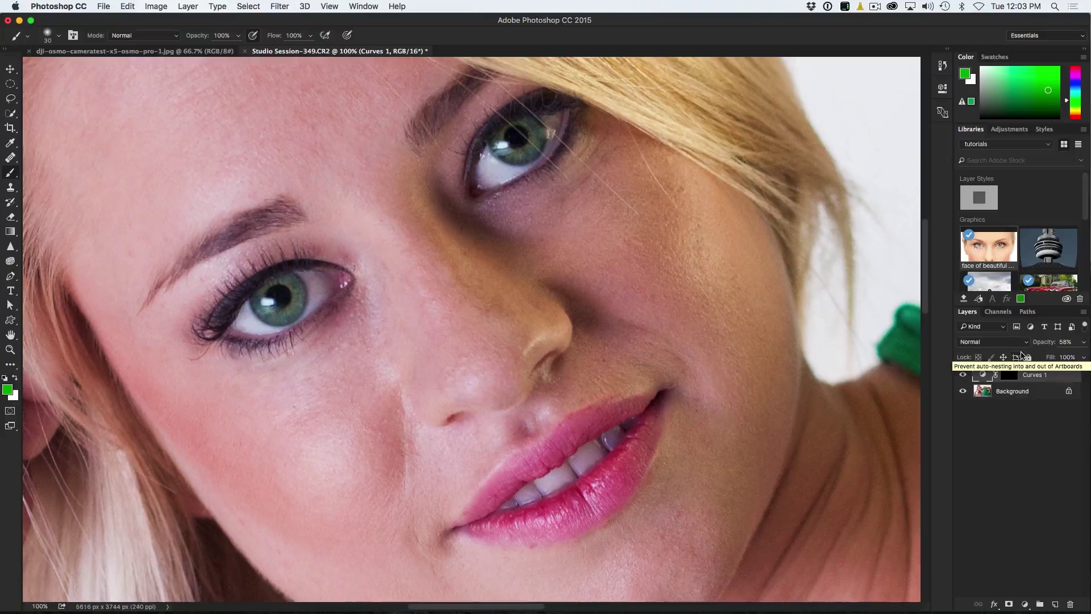
left_click_drag(1044, 343, 1044, 344)
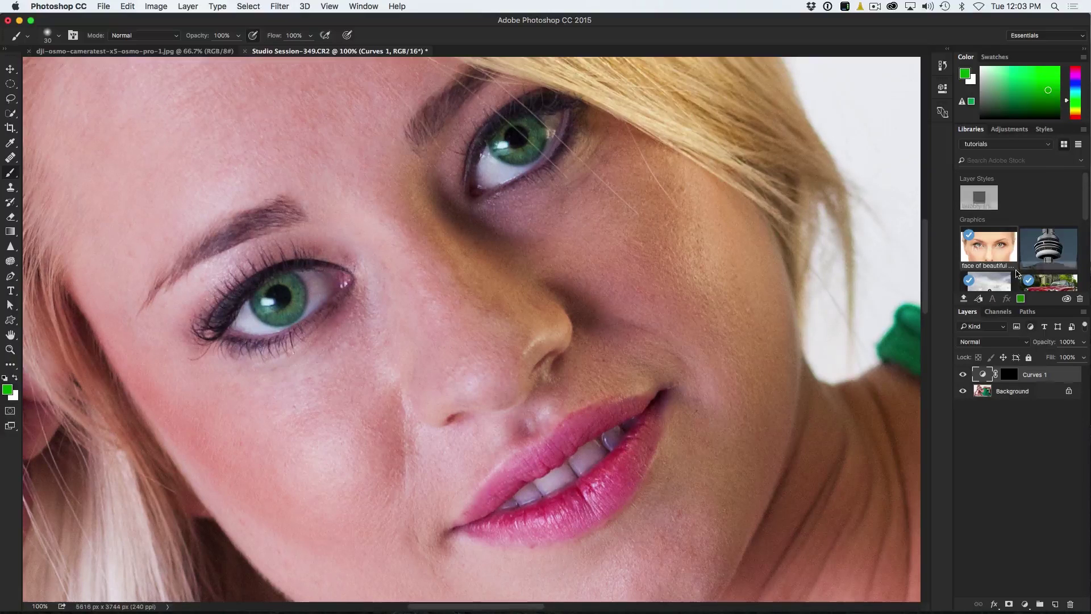
Reset the Curves adjustment and try a brown eye color by slightly raising the Red curve's midpoint.
double_click(982, 374)
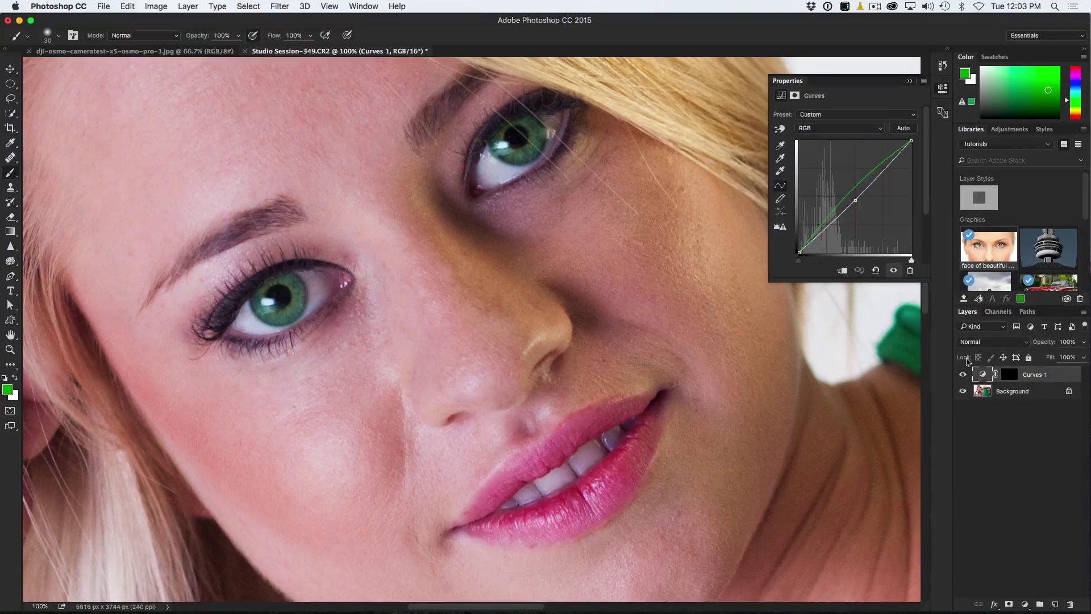
left_click(876, 270)
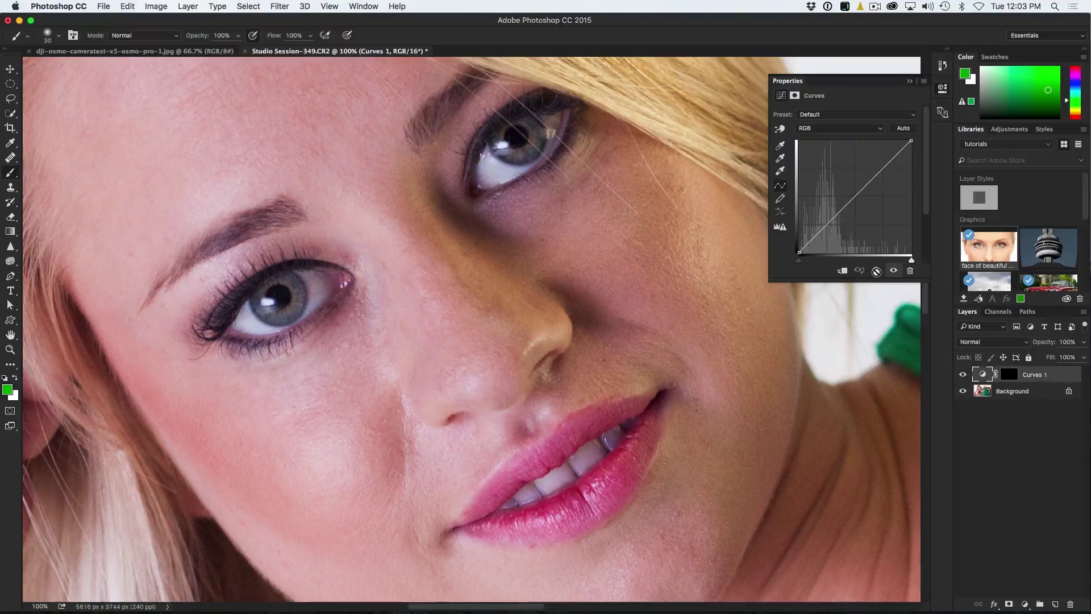
left_click(837, 129)
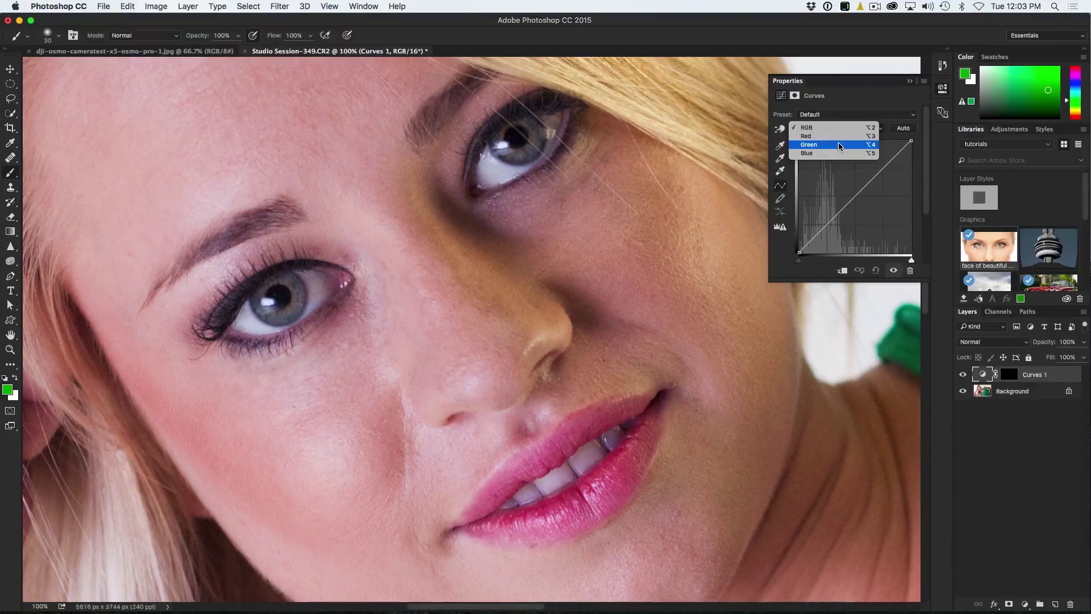
left_click(839, 136)
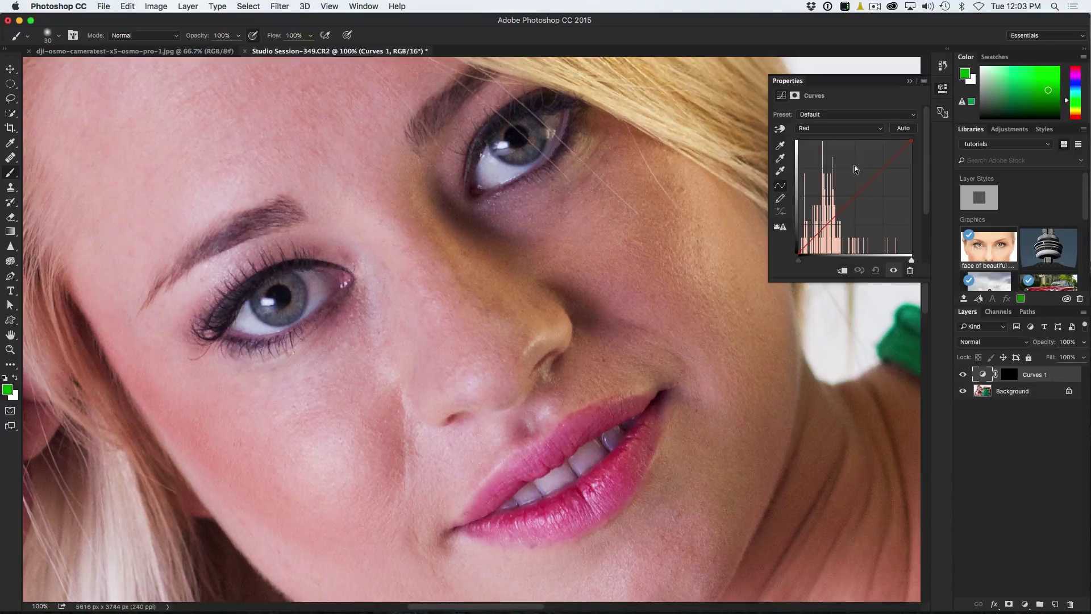
left_click_drag(854, 197, 854, 187)
Try warming the irises toward brown by lowering the Blue curve's midpoint and fine-tuning the Green curve's midpoint.
left_click(846, 129)
left_click(844, 144)
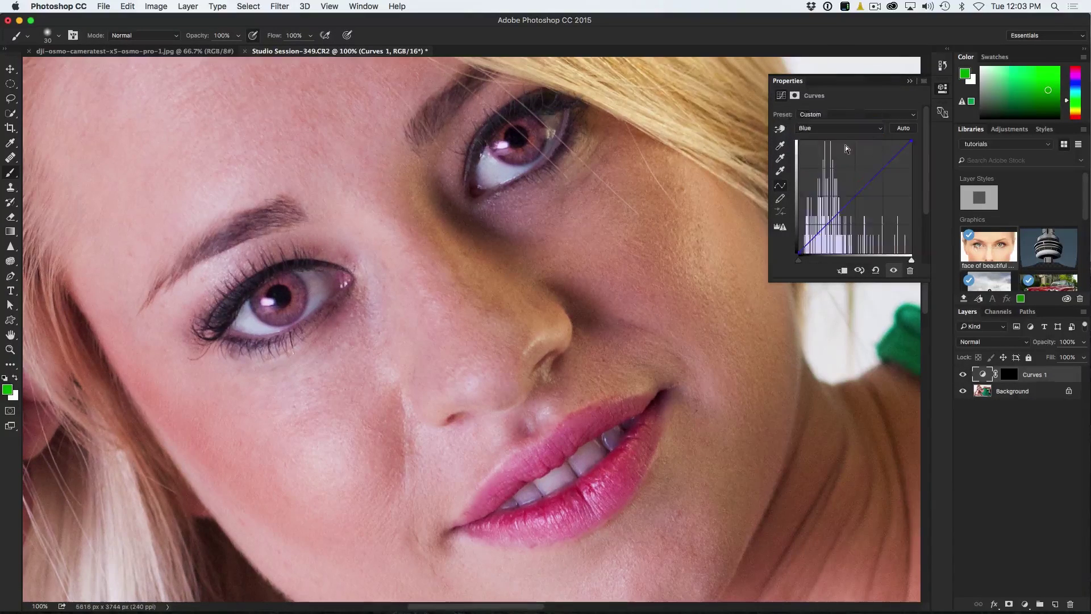
left_click_drag(857, 196, 856, 205)
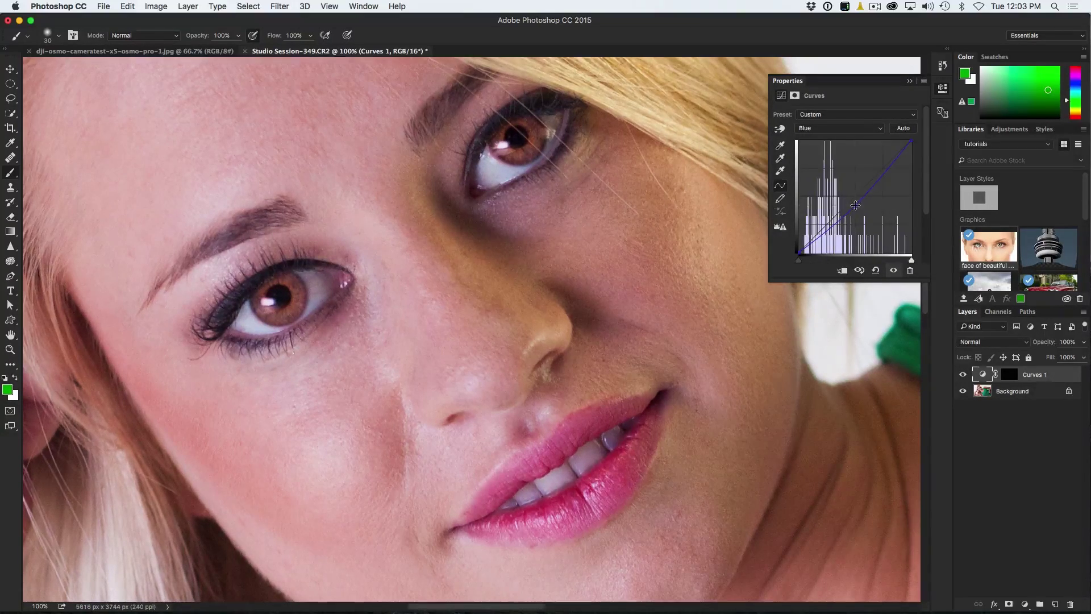
left_click(846, 128)
left_click(847, 118)
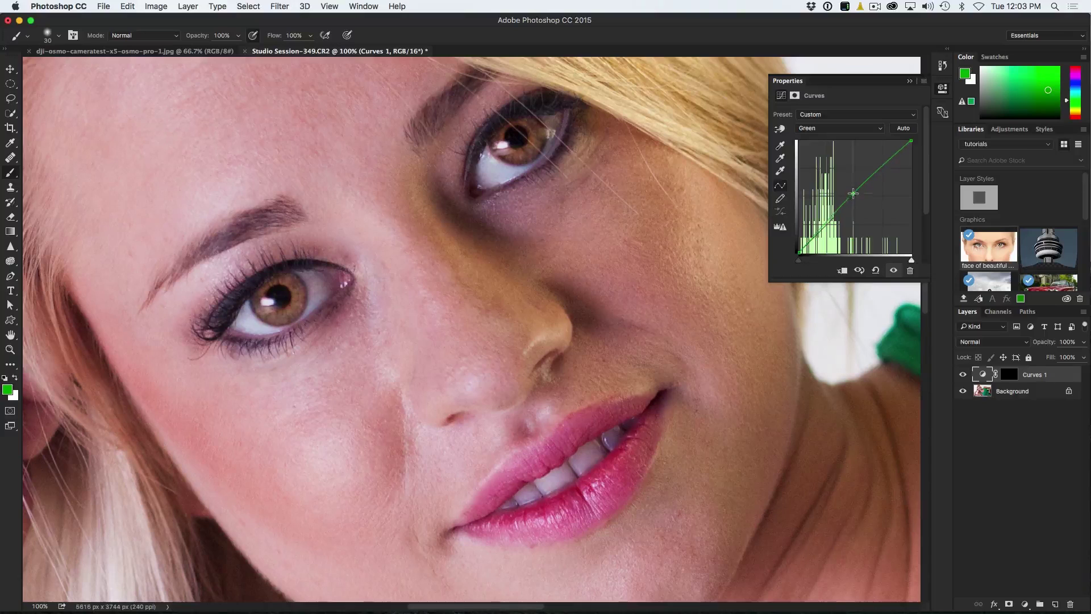
left_click_drag(853, 196, 854, 200)
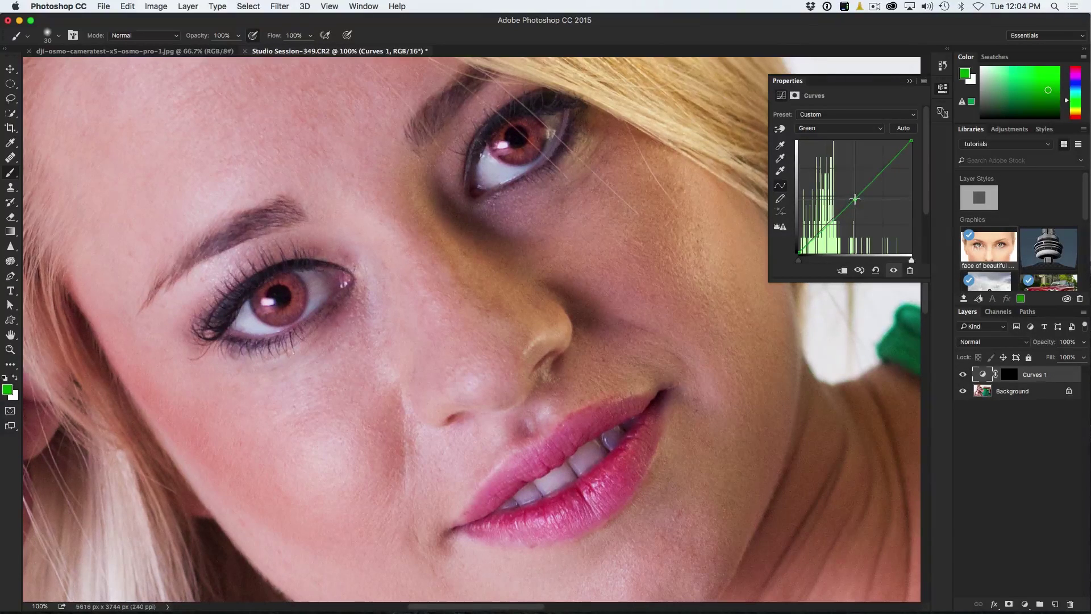
left_click_drag(854, 199, 855, 196)
Try darkening the brown irises by pulling the RGB curve's midpoint down.
left_click(841, 130)
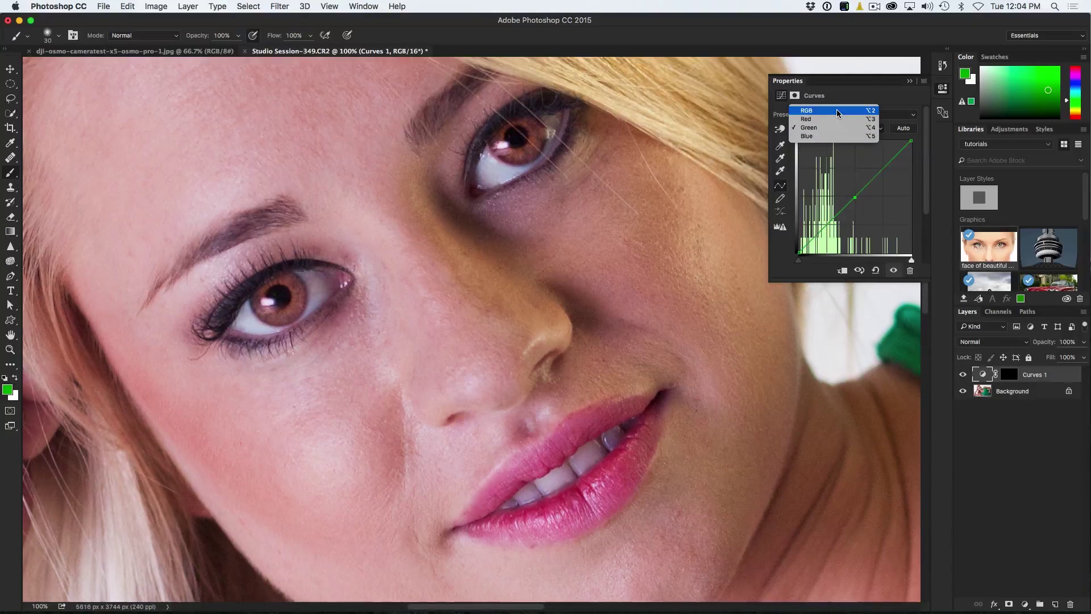
left_click(836, 112)
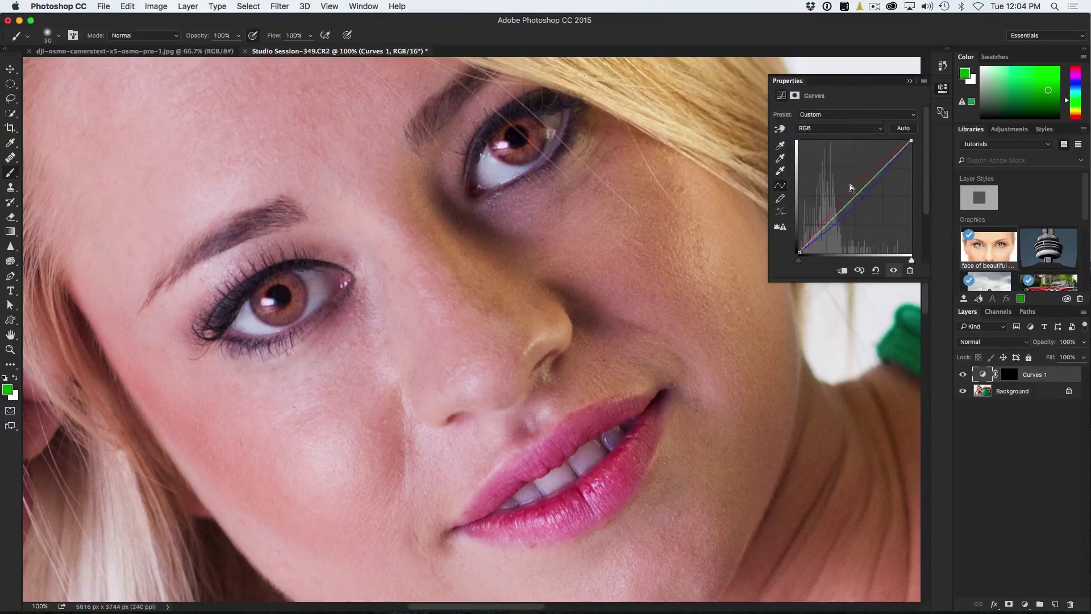
left_click(853, 201)
left_click_drag(853, 201, 853, 215)
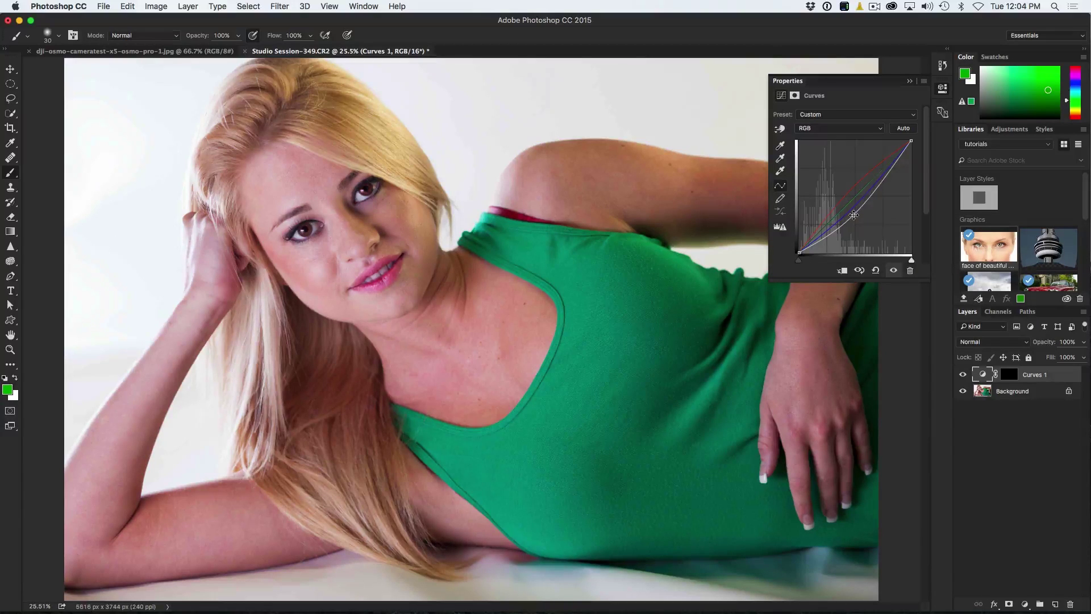
Lower the Curves layer's opacity to 86% and reset its adjustment to the default straight curves.
mouse_move(1035, 344)
left_mouse_down()
mouse_move(1052, 347)
mouse_move(1038, 343)
left_mouse_up()
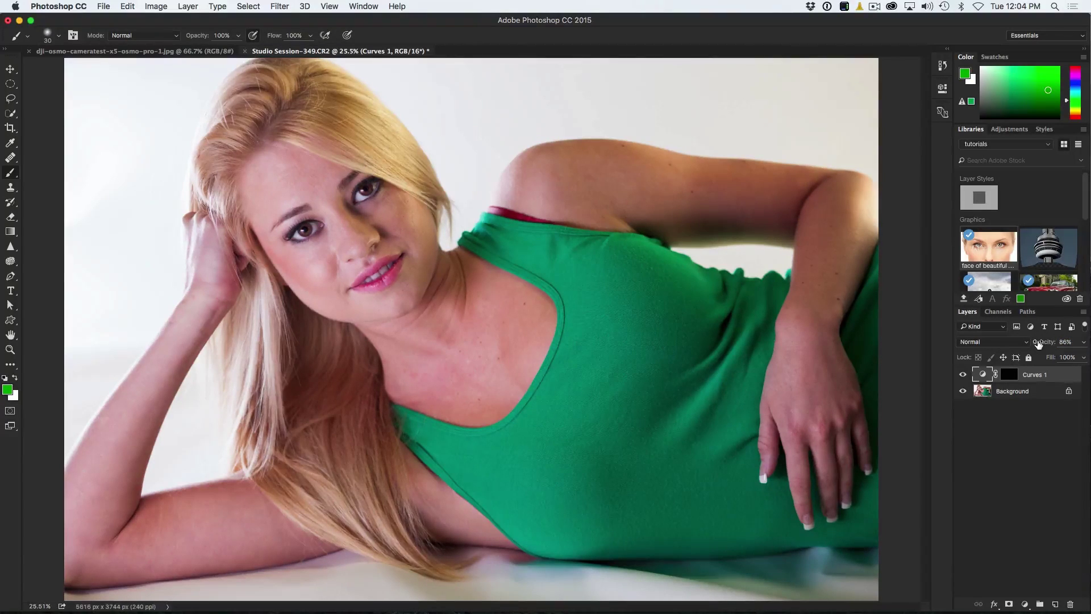
double_click(982, 373)
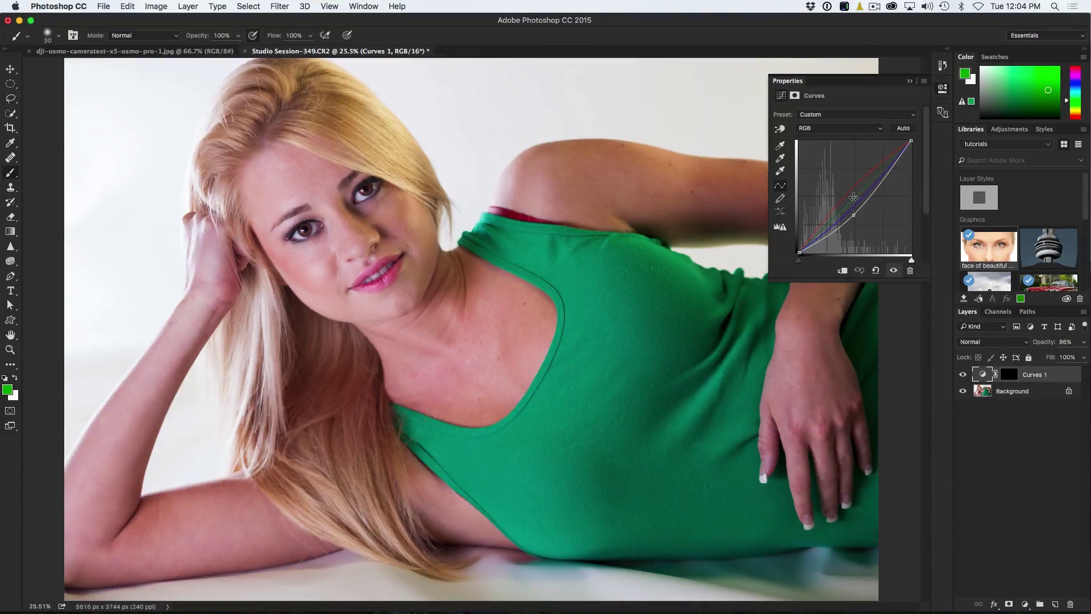
key("super+1")
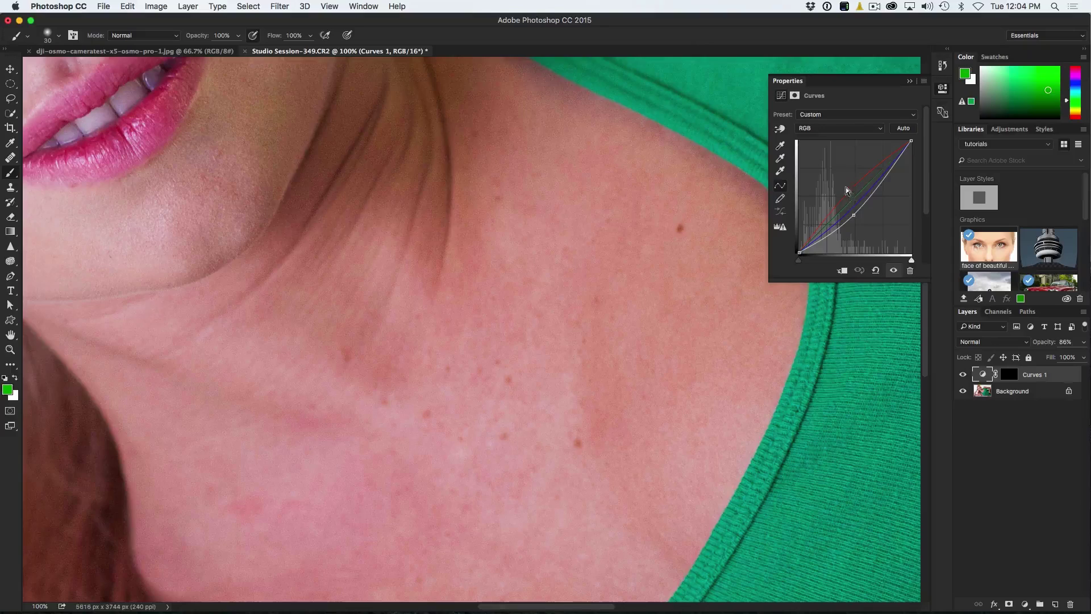
left_click_drag(309, 189, 714, 531)
left_click_drag(800, 237, 776, 240)
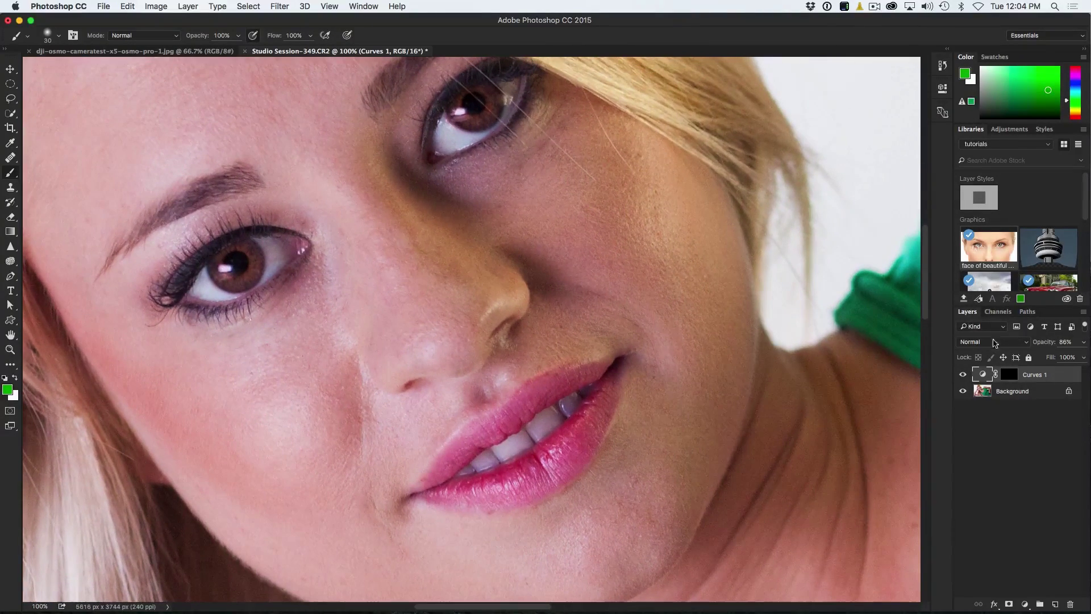
double_click(983, 373)
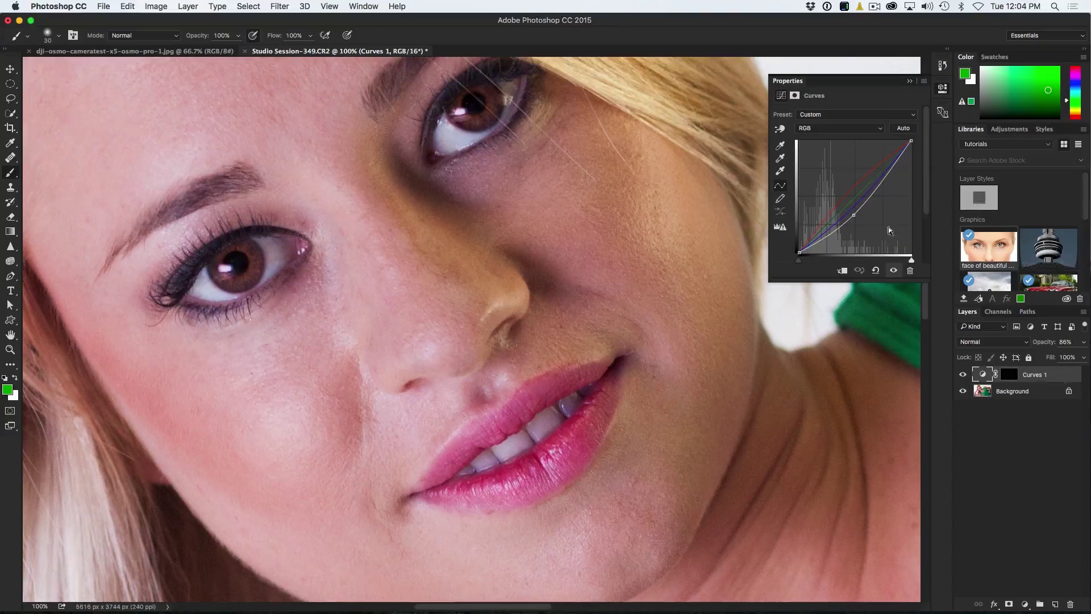
left_click(874, 270)
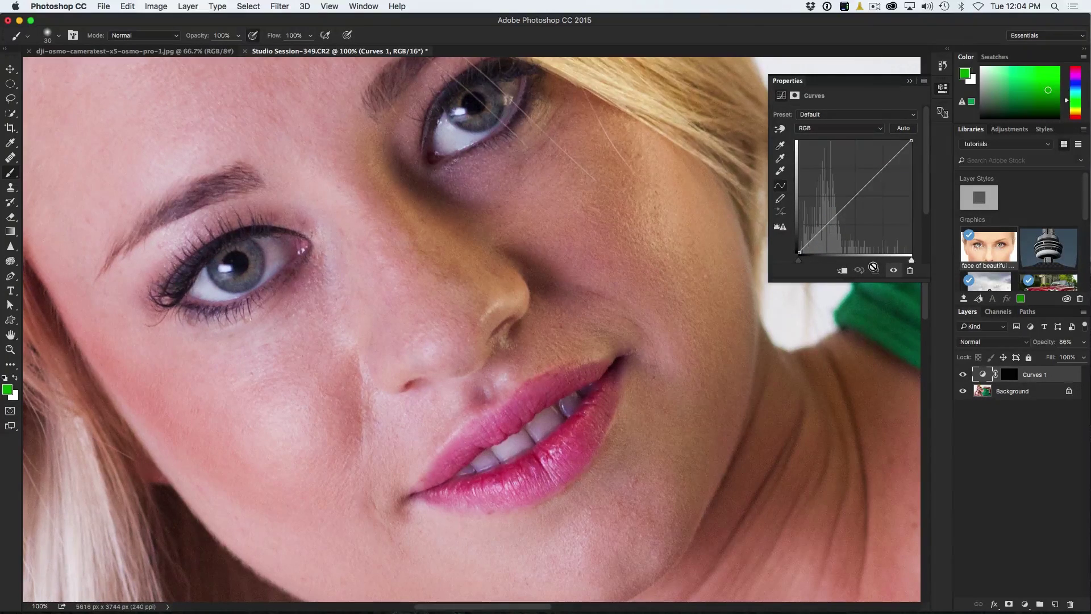
Turn the irises red by strongly raising the midpoint of the Red curve in the Curves adjustment.
left_click_drag(660, 223, 666, 249)
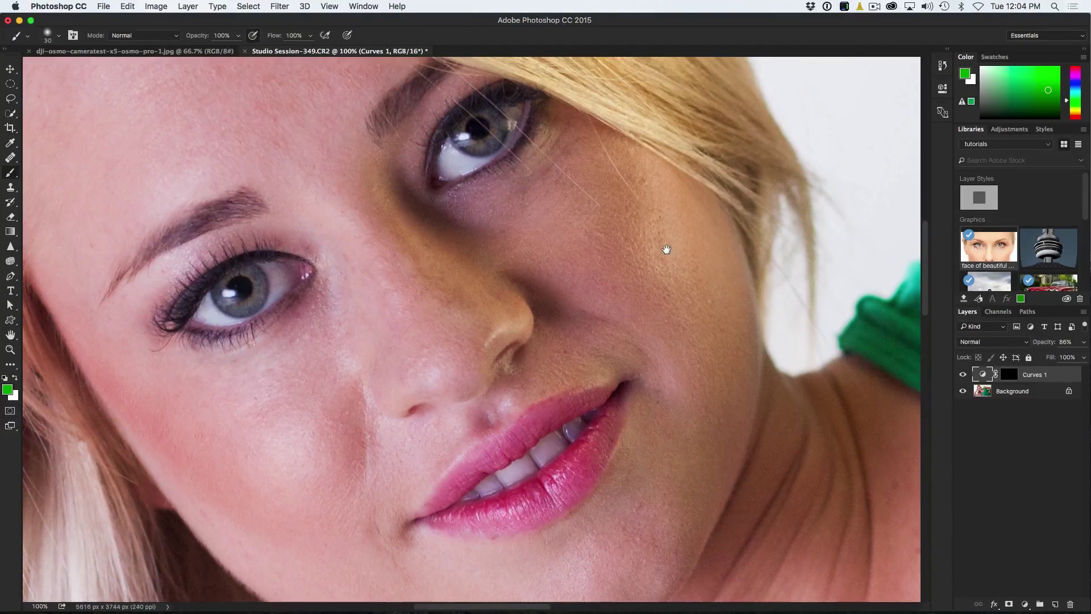
double_click(982, 374)
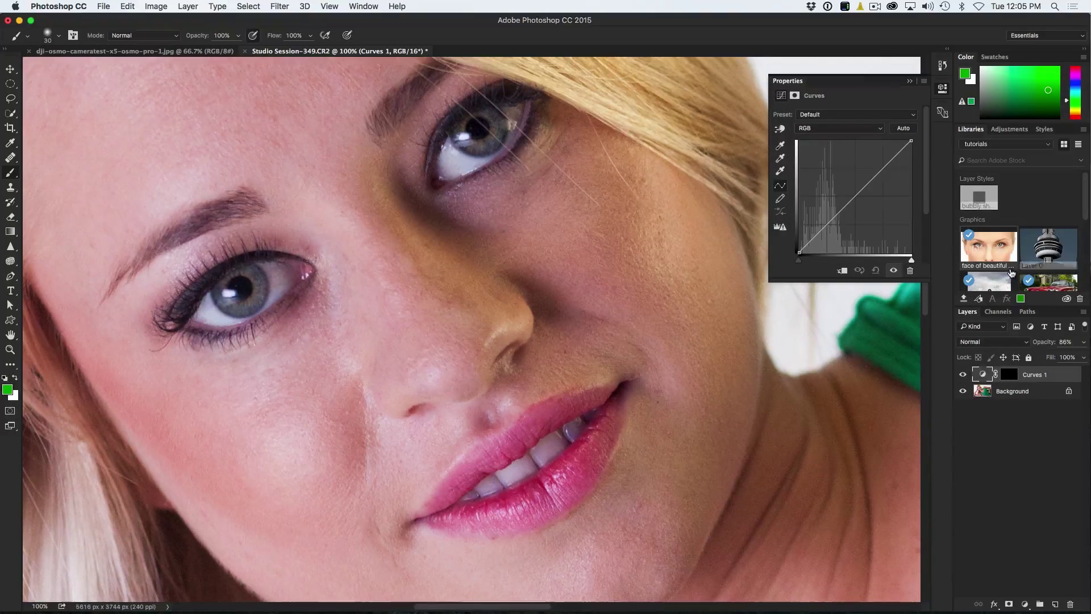
left_click(839, 129)
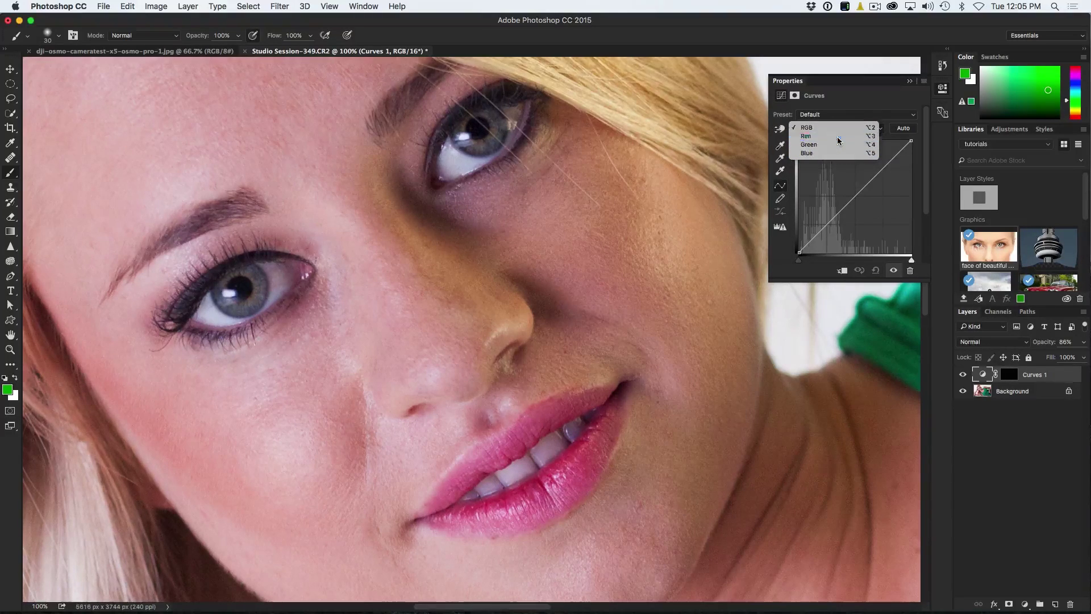
left_click(836, 137)
left_click(856, 189)
left_click_drag(856, 190, 852, 177)
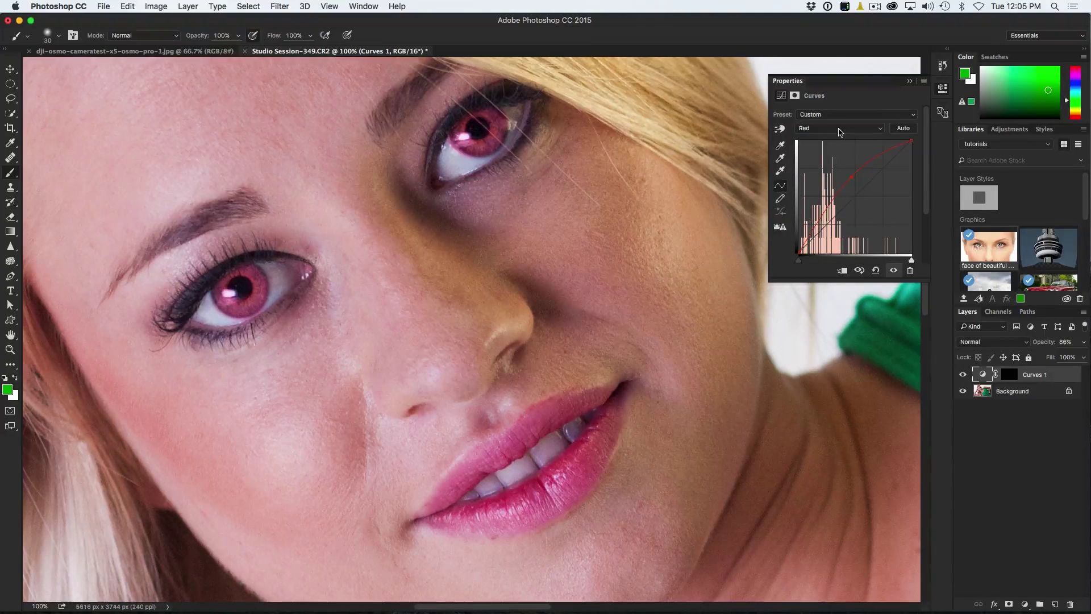
Darken the red irises by lowering the RGB curve's midpoint.
left_click(841, 129)
left_click(840, 118)
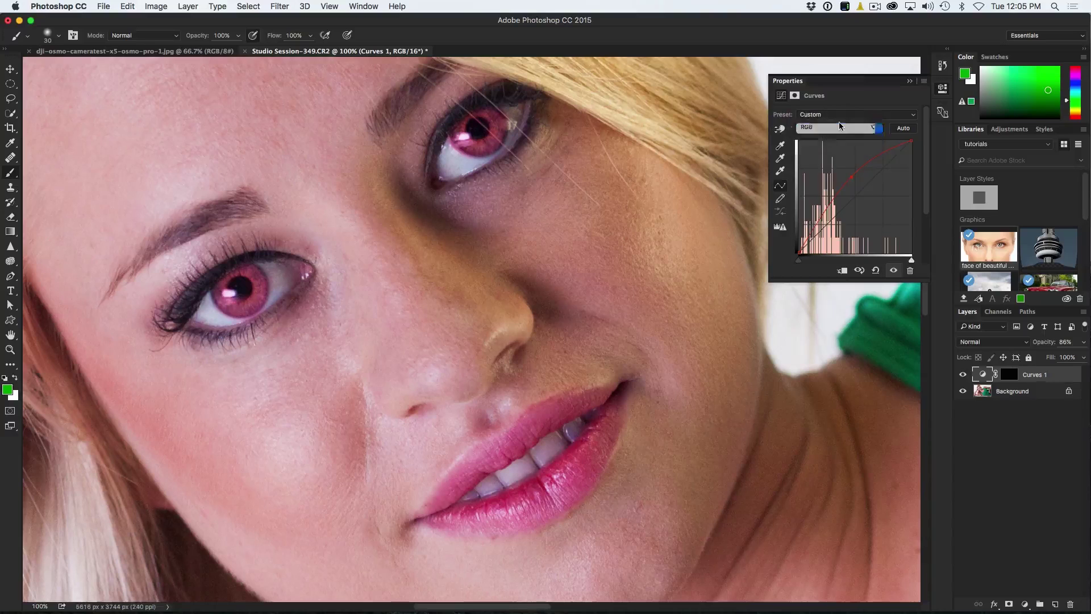
left_click_drag(854, 196, 854, 210)
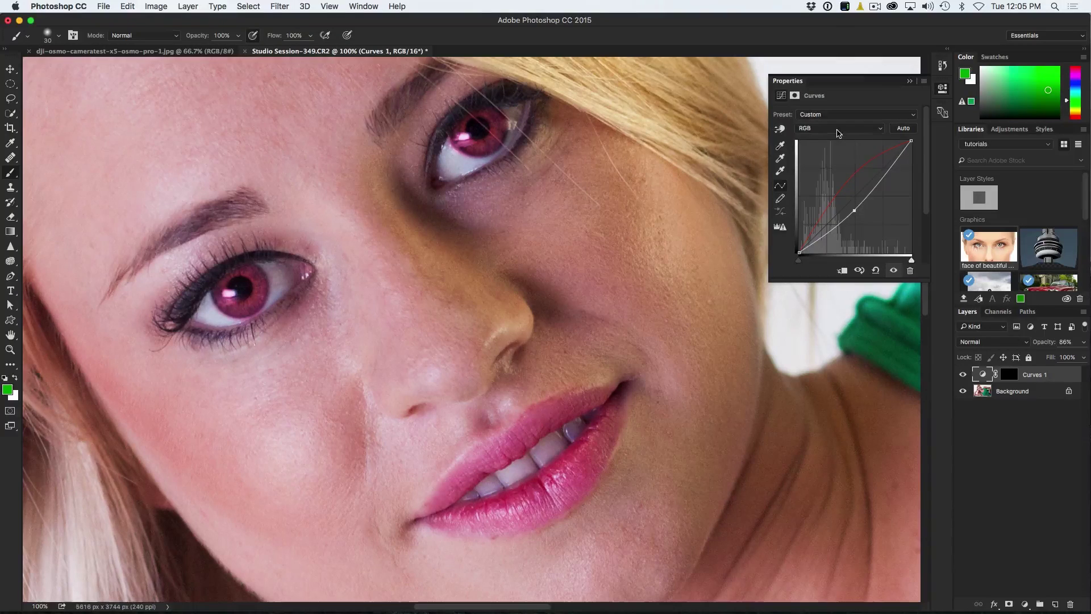
Deepen the red eye color by lowering the midpoints of the Green and Blue curves, and view the whole portrait.
left_click(841, 128)
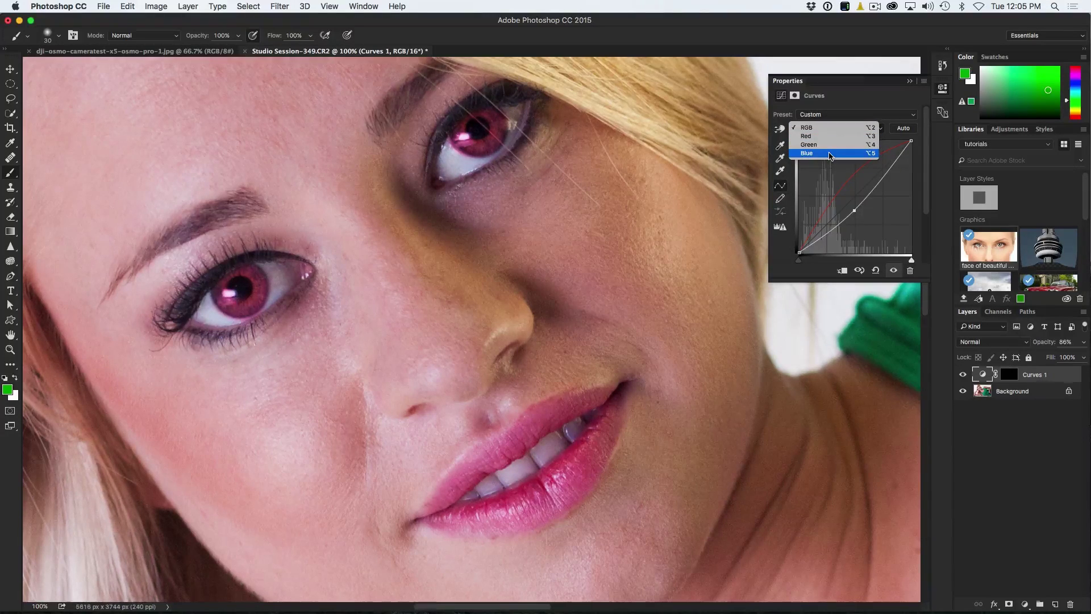
left_click(826, 145)
left_click_drag(859, 191, 858, 201)
left_click(839, 129)
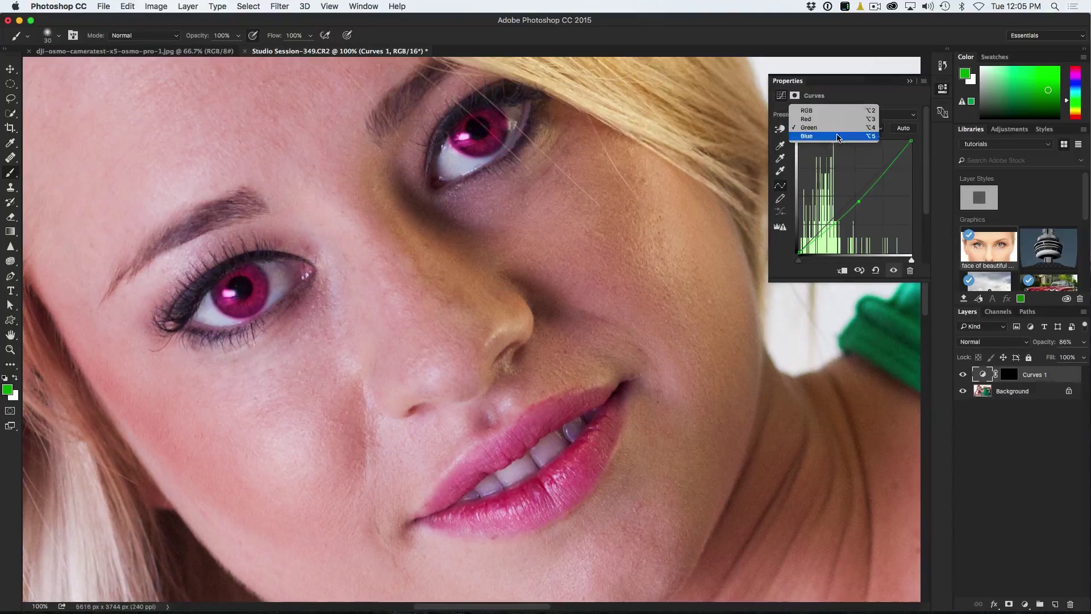
left_click(837, 136)
left_click_drag(853, 195, 857, 208)
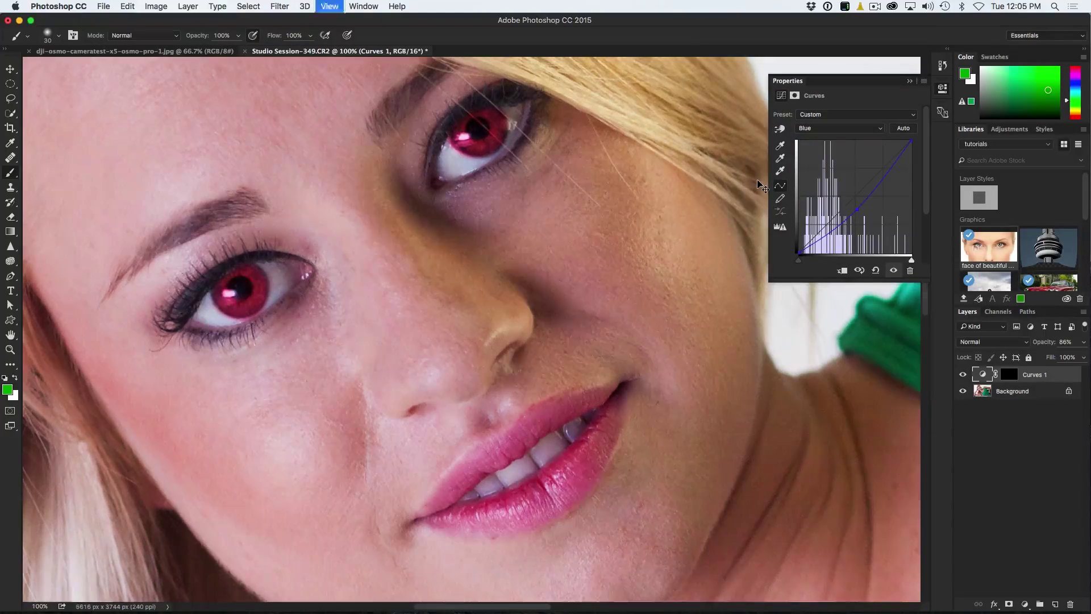
key("super+0")
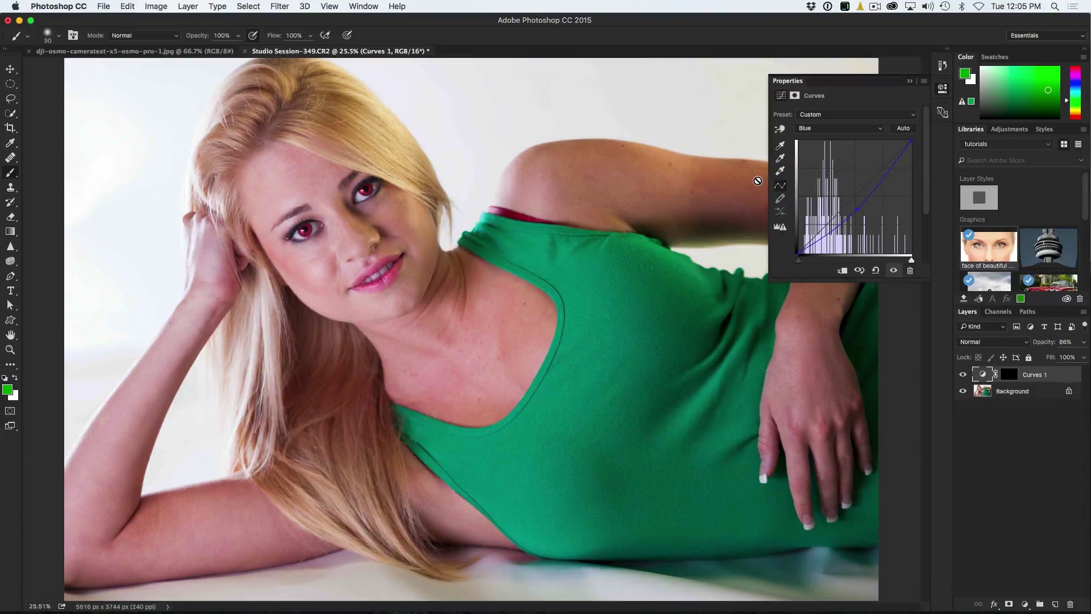